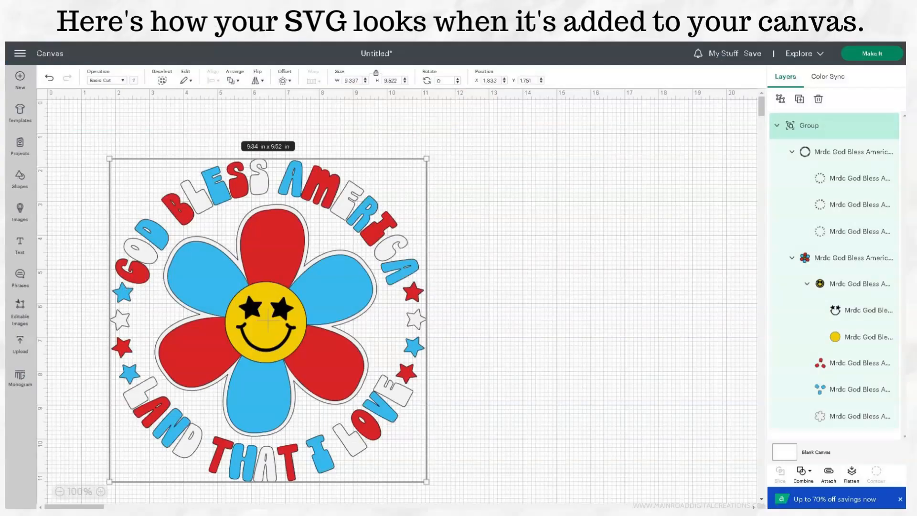
Step: Shrink the God Bless America design to about 6.33 × 6.45 in near the top of the canvas and ungroup it
left_click(62, 482)
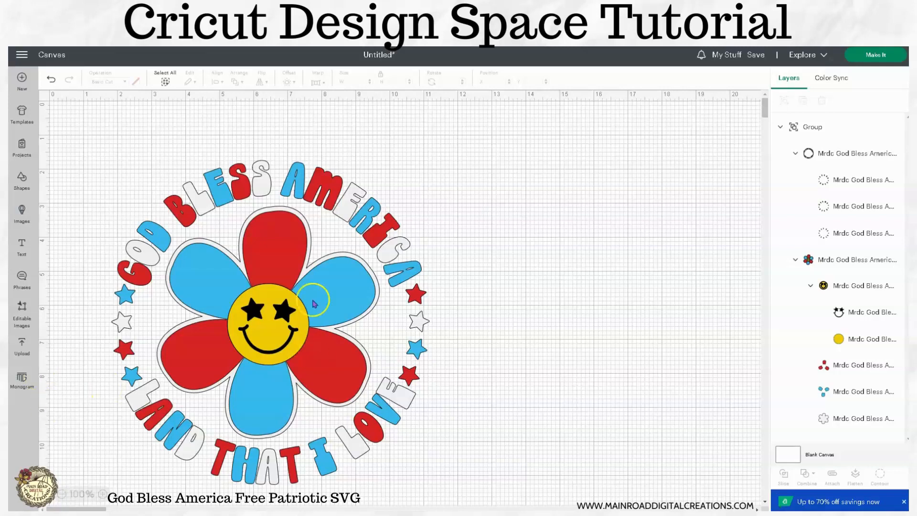
left_click(190, 194)
left_click_drag(109, 162, 214, 265)
left_click_drag(327, 396, 381, 248)
left_click(783, 102)
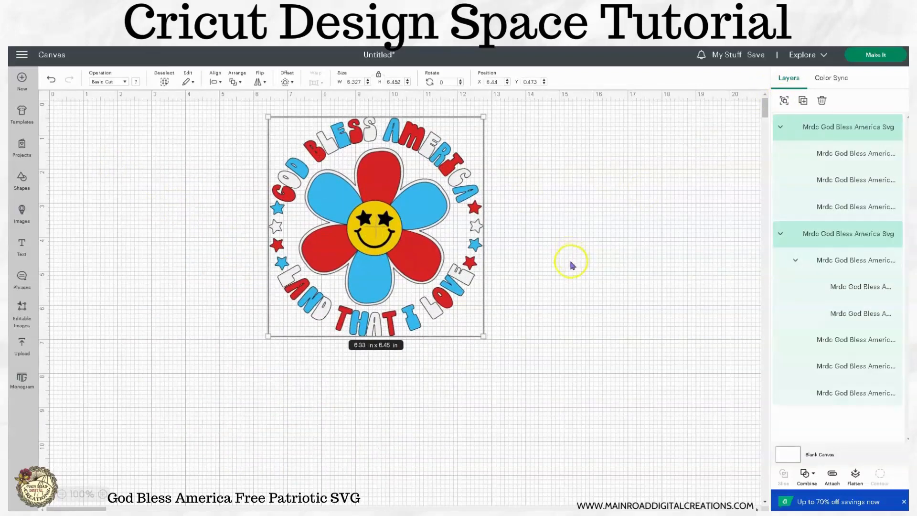
left_click(570, 295)
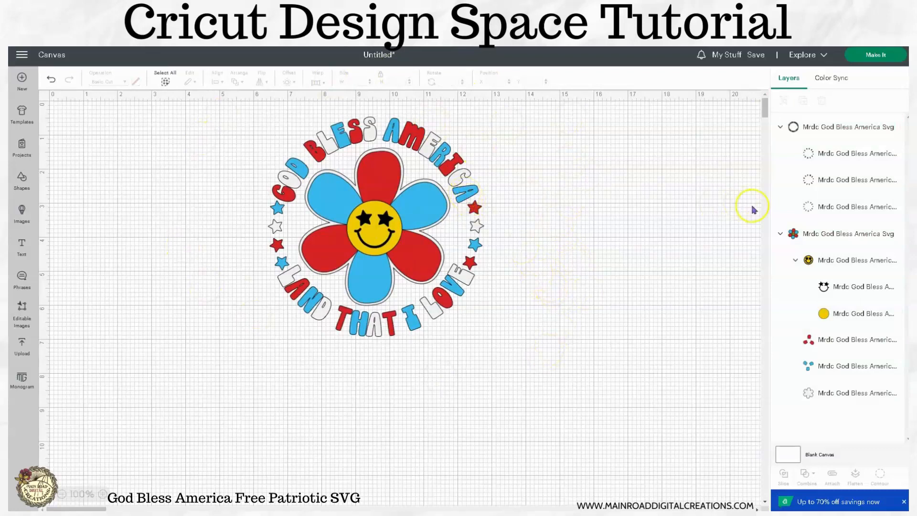
Step: Examine the design's layers by hiding and showing each lettering layer and selecting the smiley, red petal, blue petal and white outline layers
left_click(812, 180)
left_click(824, 153)
left_click(893, 154)
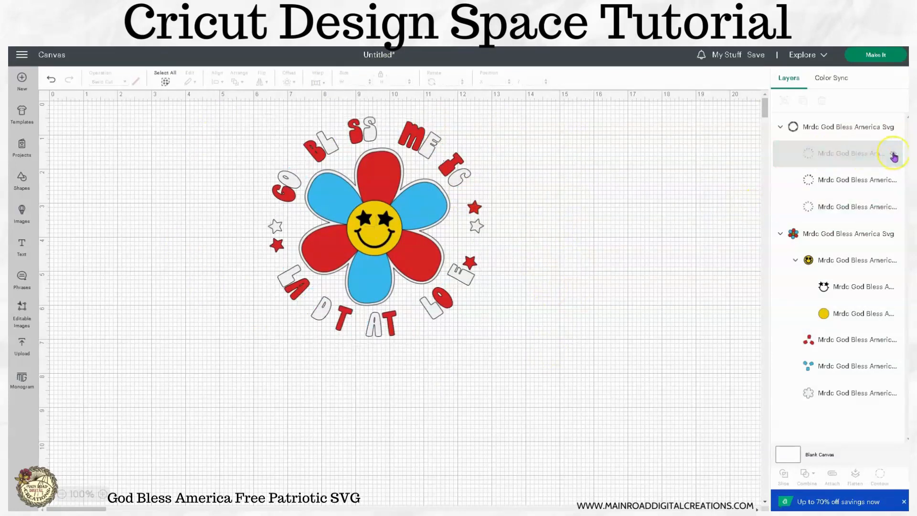
left_click(893, 155)
left_click(893, 181)
left_click(894, 181)
left_click(893, 206)
left_click(893, 208)
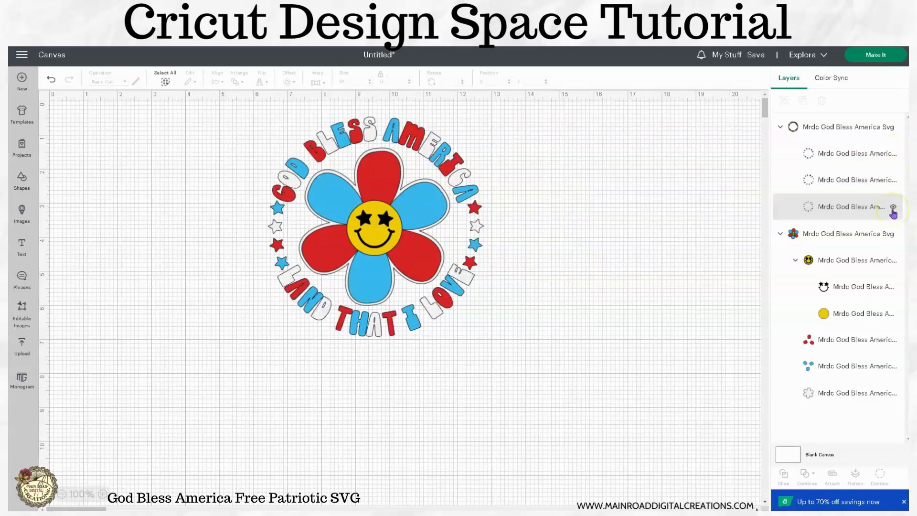
left_click(851, 260)
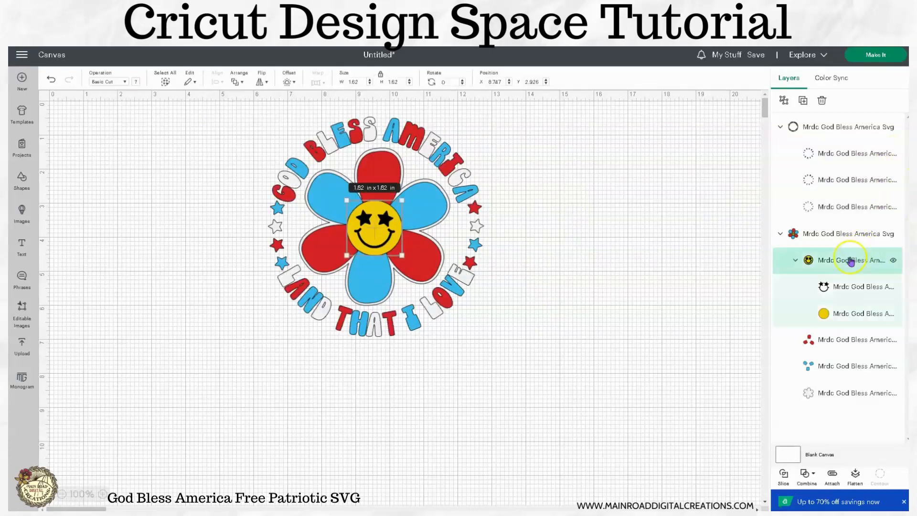
left_click(821, 341)
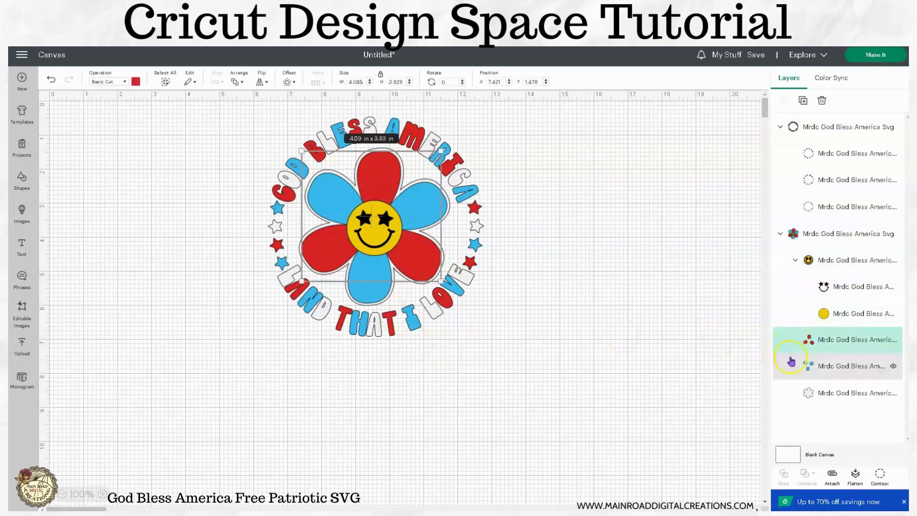
left_click(807, 366)
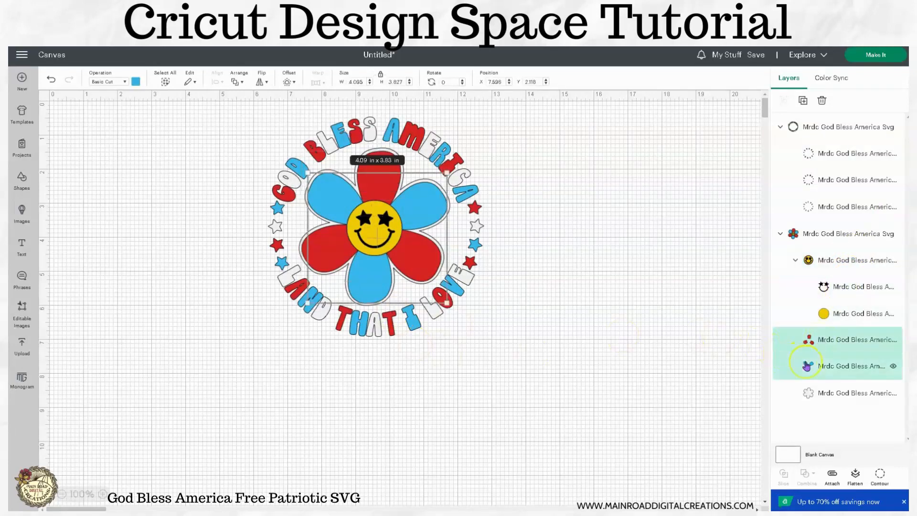
left_click(809, 393)
Step: Duplicate the whole ungrouped design and place the copy beside the original, lower on the canvas
left_click_drag(511, 429, 234, 139)
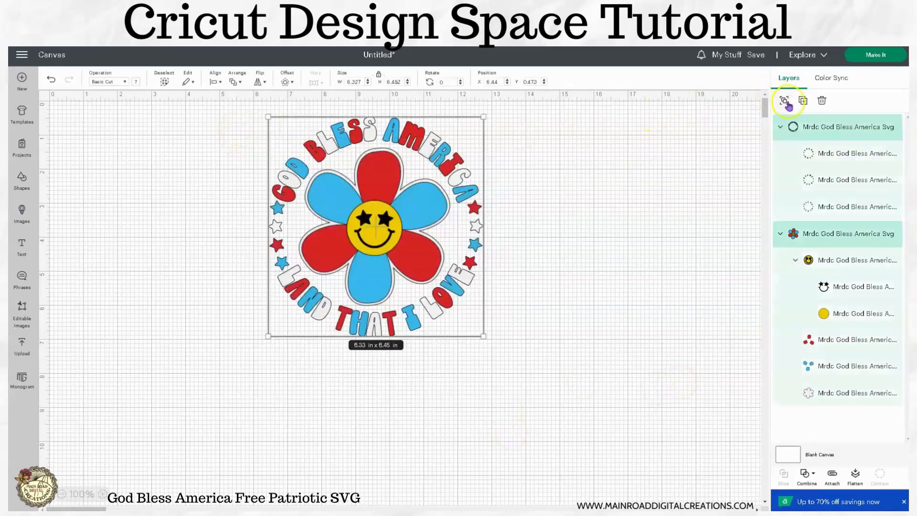
left_click(803, 100)
left_click_drag(176, 195, 604, 302)
Step: Group the original lettering and flower and move the group to the canvas's upper-left corner
left_click_drag(256, 143, 451, 351)
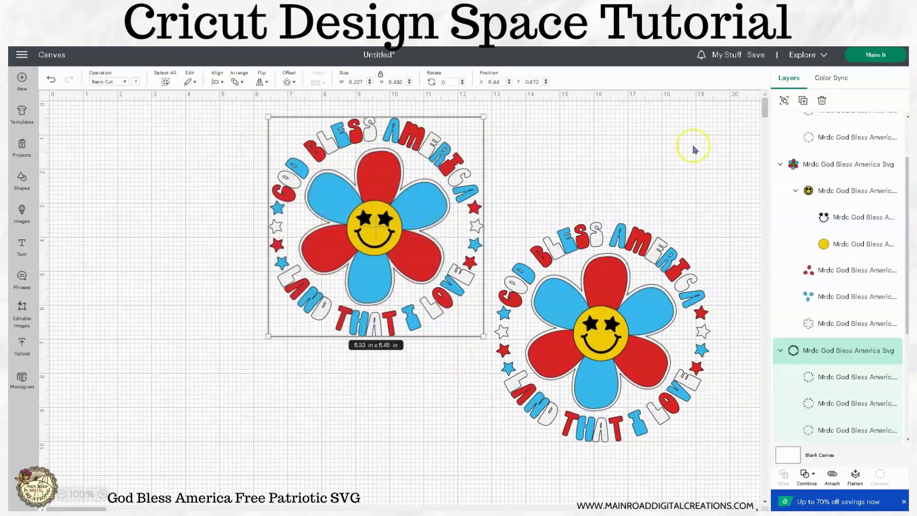
left_click(784, 100)
left_click_drag(419, 224, 214, 232)
Step: Scale the grouped original down to a small, unrotated thumbnail in the canvas's upper-left corner
left_click_drag(286, 332, 267, 333)
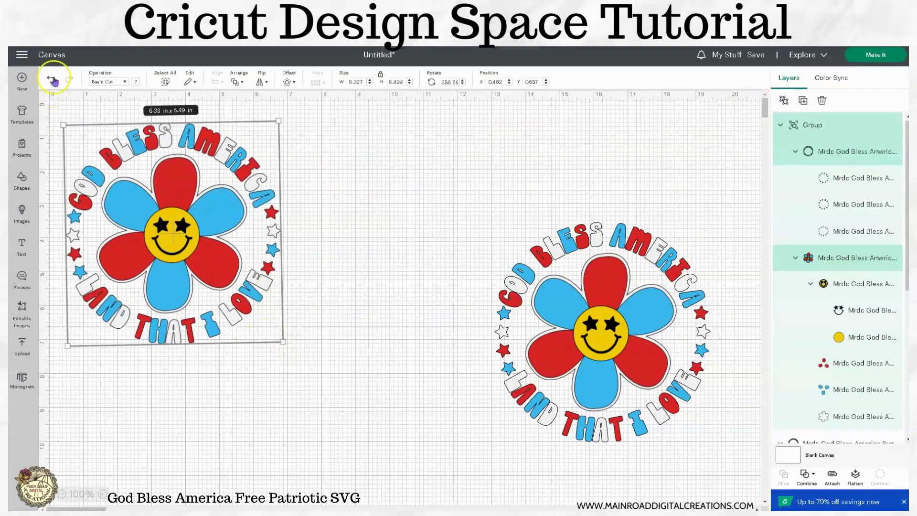
left_click(52, 79)
left_click_drag(282, 341, 153, 215)
Step: Move the copy's lettering ring off its flower to about X 7.47, Y 1.6 and recolour all its letters and stars black
left_click(618, 319)
left_click_drag(619, 320, 427, 251)
left_click(451, 188)
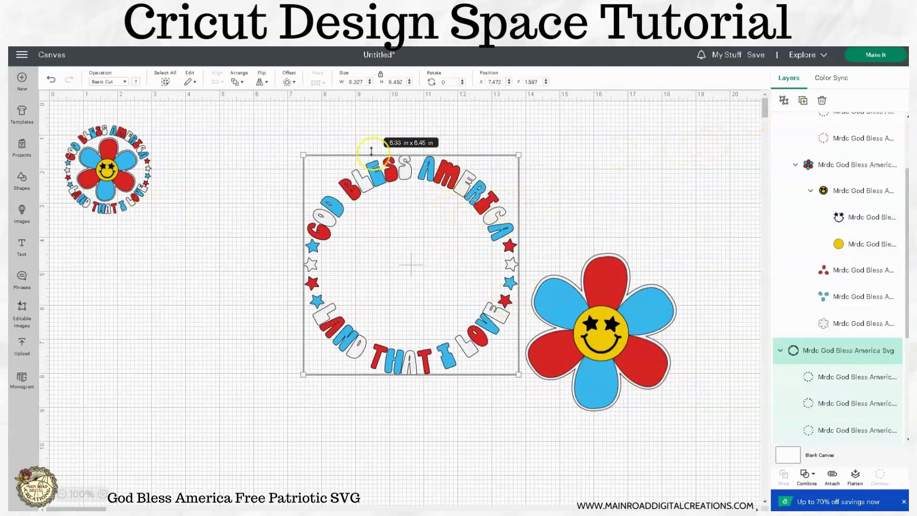
left_click(136, 81)
left_click(193, 121)
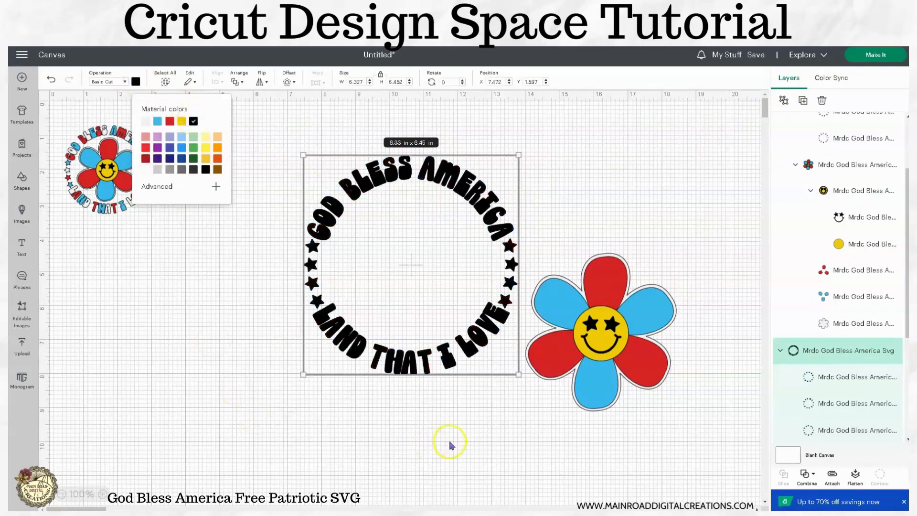
left_click(474, 410)
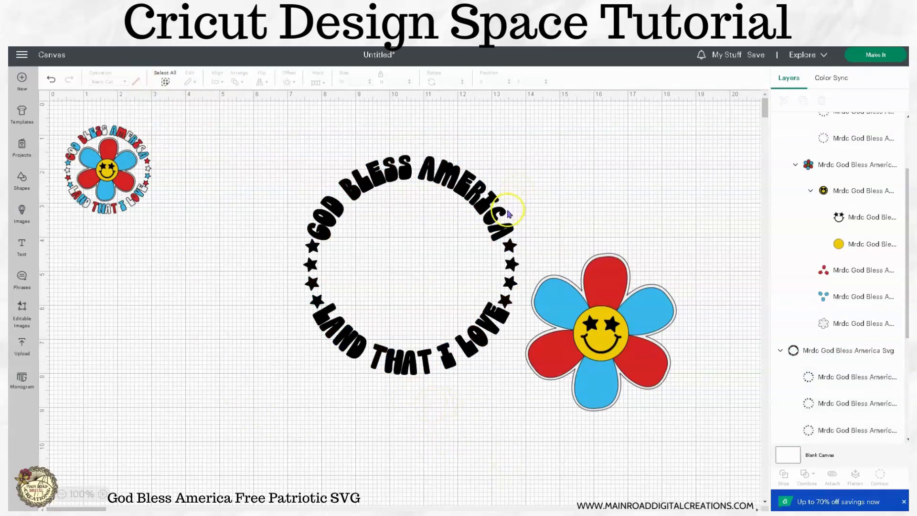
Step: Move the flower into the middle of the black lettering ring, at about X 8.47, Y 2.48
left_click(626, 332)
left_click_drag(626, 332, 438, 264)
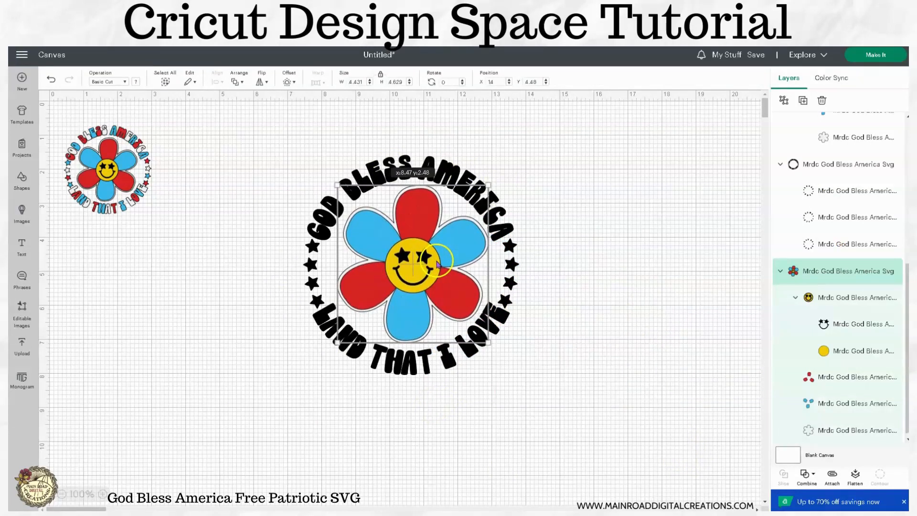
left_click(681, 381)
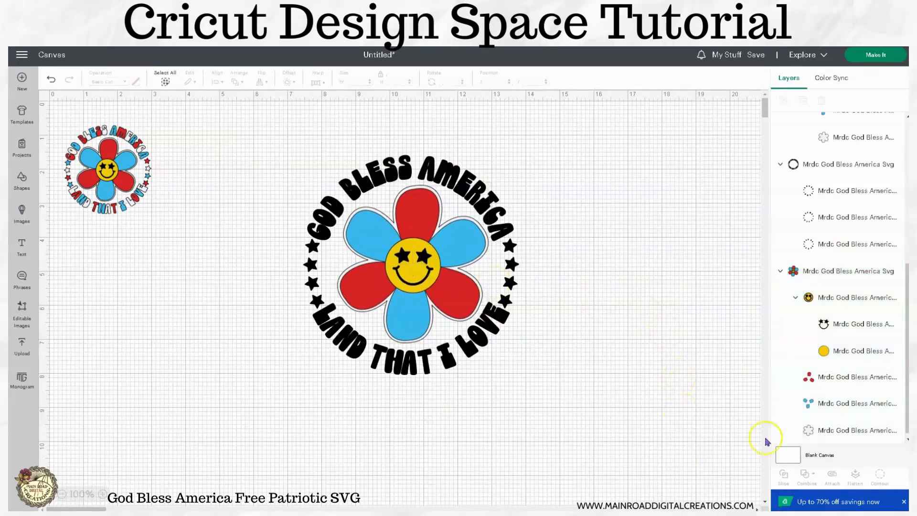
Step: Delete the white outline layer behind the flower's petals in the black-lettered copy
left_click(477, 246)
left_click(802, 432)
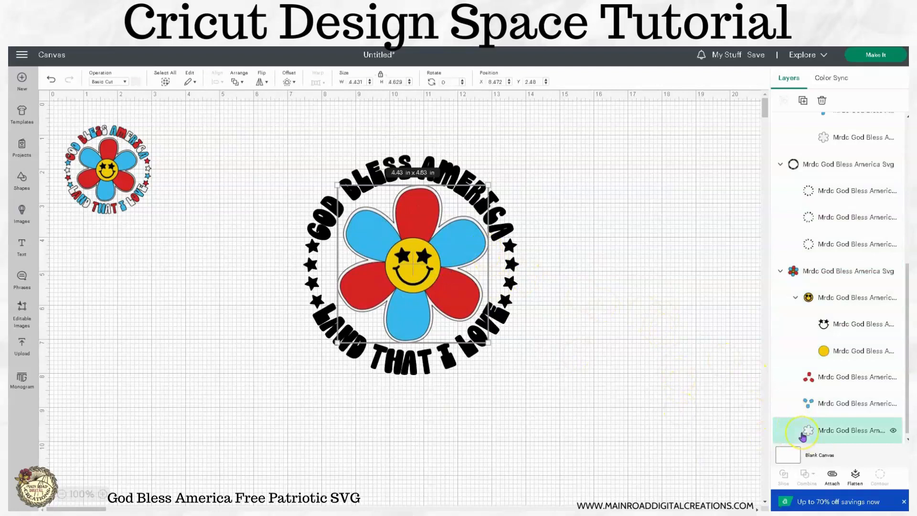
left_click(821, 100)
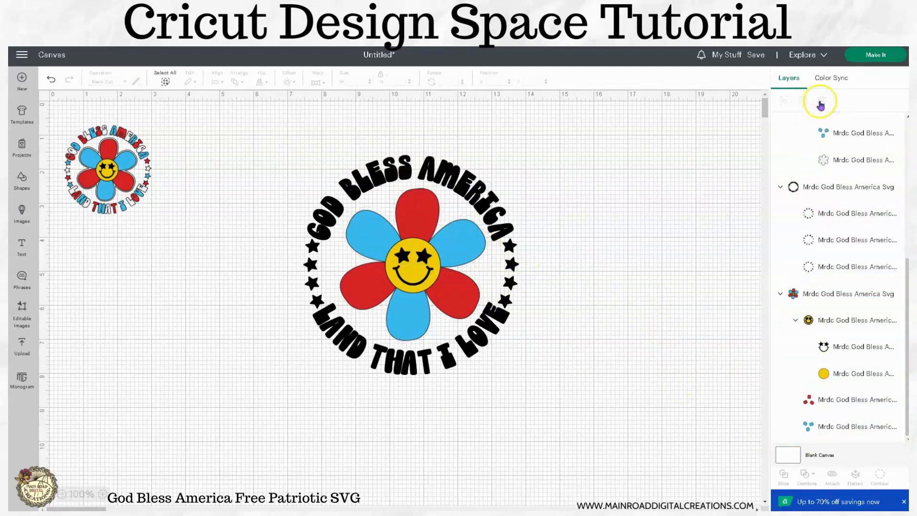
Step: Delete the yellow circle layer behind the smiley face in the black-lettered copy
left_click(429, 283)
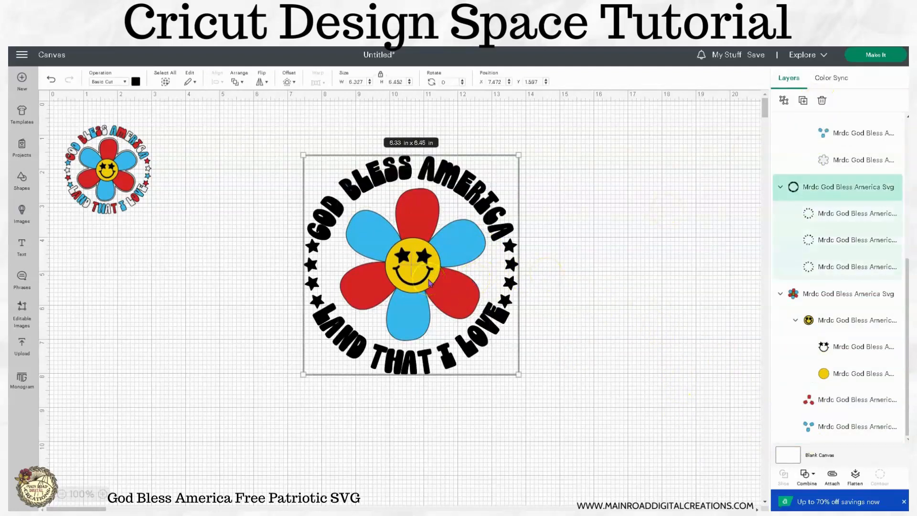
left_click(833, 385)
left_click(821, 101)
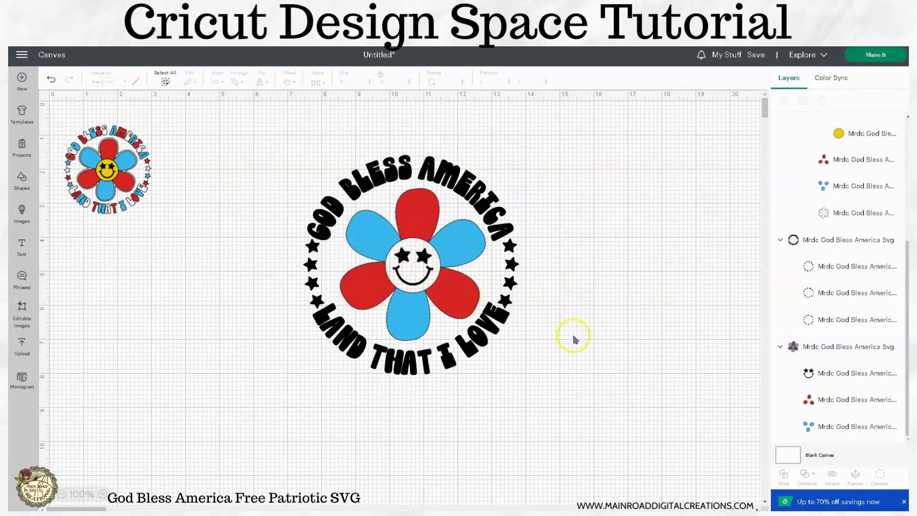
Step: Select the black lettering ring together with the flower and centre them on each other
left_click(509, 323)
left_click(475, 420)
left_click(416, 241)
left_click_drag(436, 410, 330, 128)
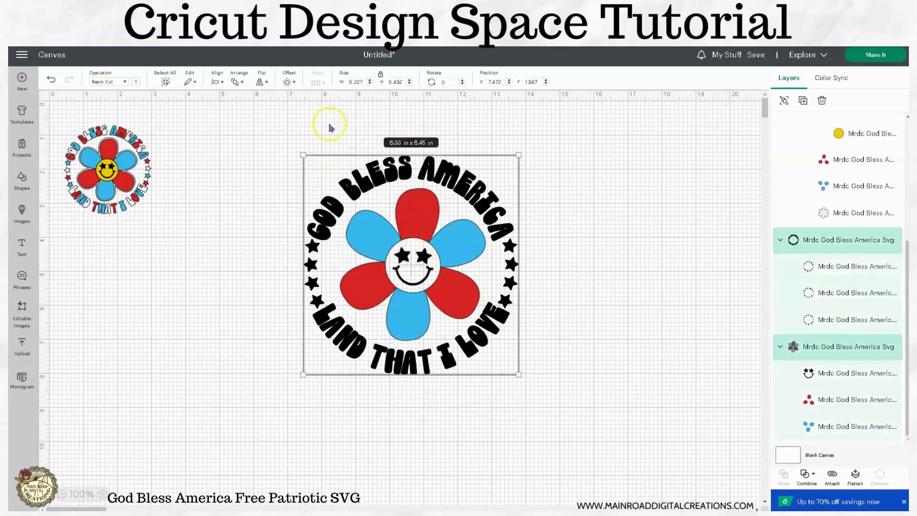
left_click(217, 81)
left_click(242, 215)
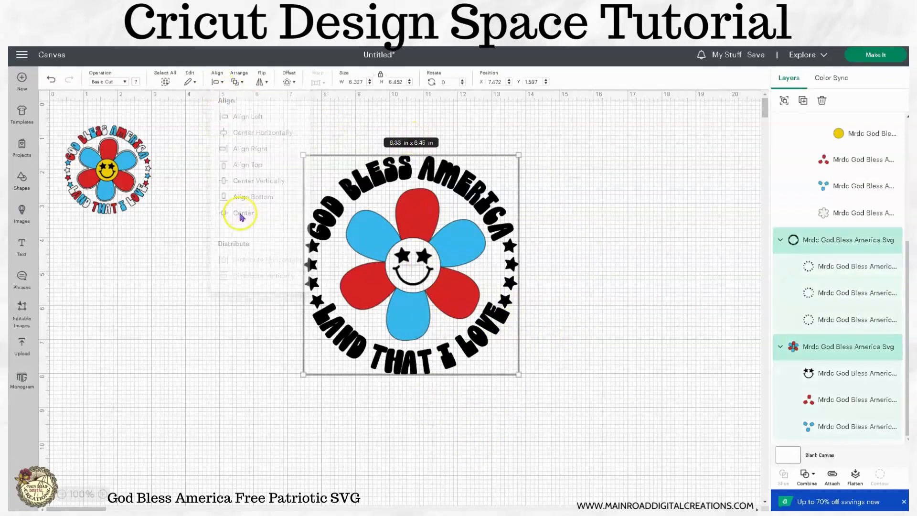
left_click(522, 363)
Step: Ungroup the black lettering ring into its three separate lettering layers
left_click(479, 316)
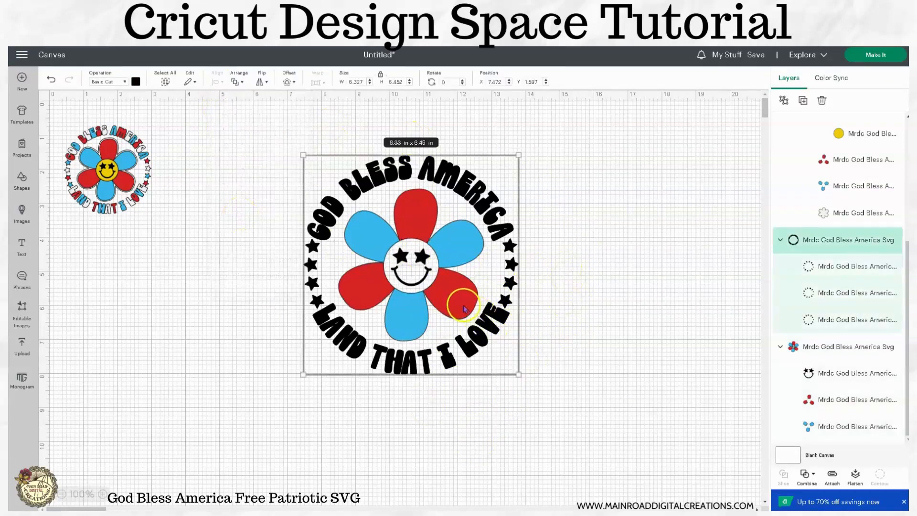
right_click(465, 308)
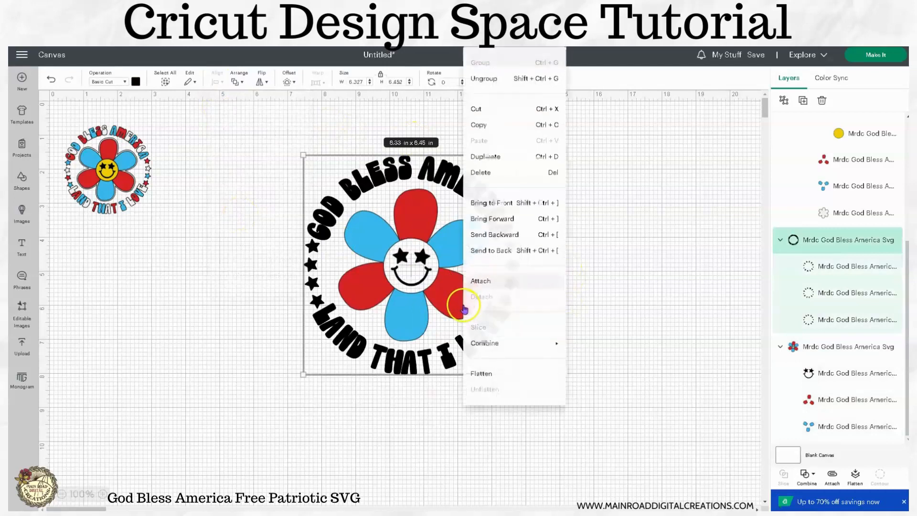
left_click(485, 74)
left_click(659, 204)
Step: Select the smiley layer, try moving one lettering layer out of the ring, and undo the move
left_click(814, 379)
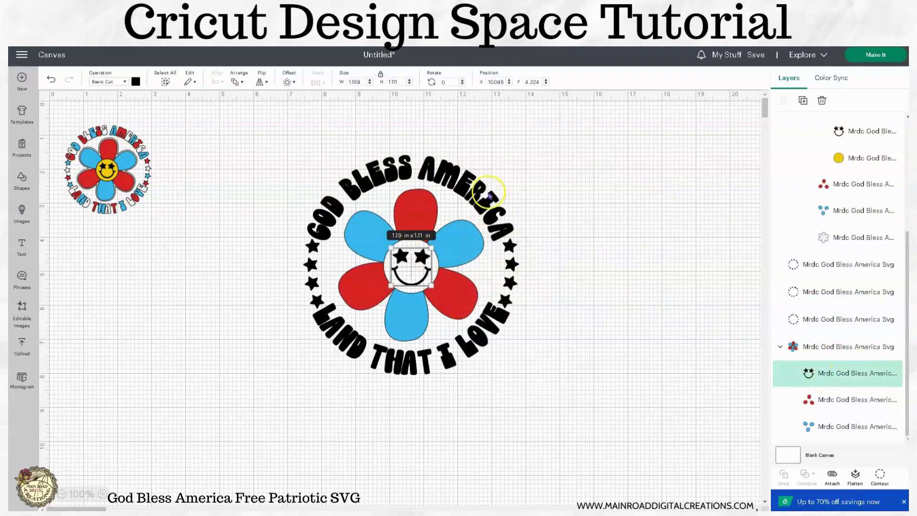
left_click_drag(338, 316, 353, 334)
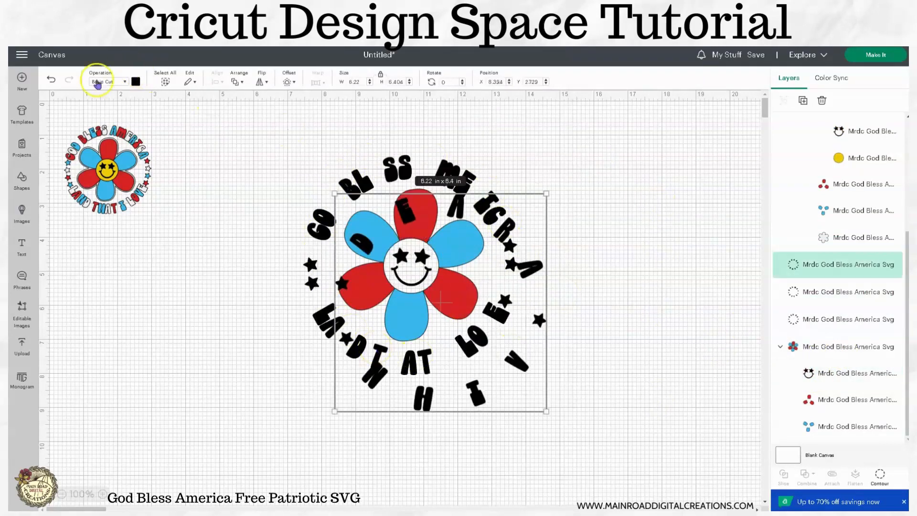
left_click(51, 79)
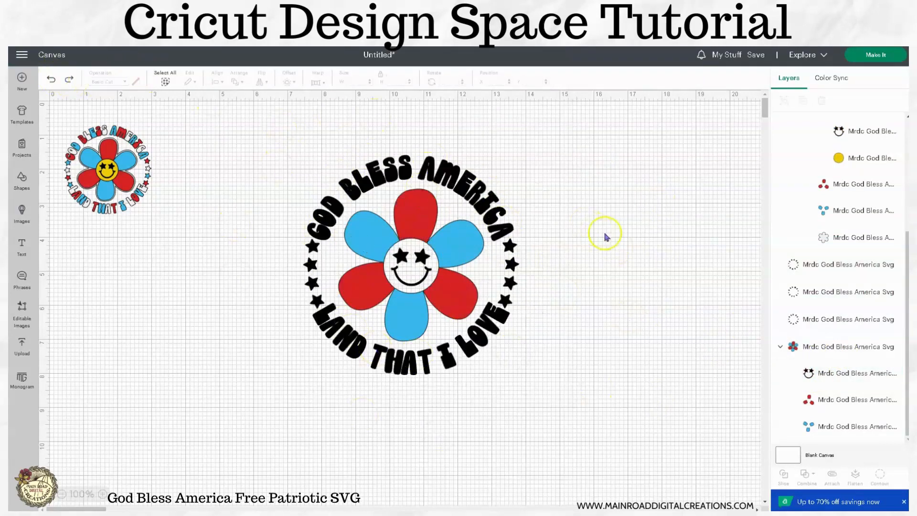
Step: Toggle the flower group's visibility off and on, and send the frontmost black lettering layer to the back
left_click(452, 241)
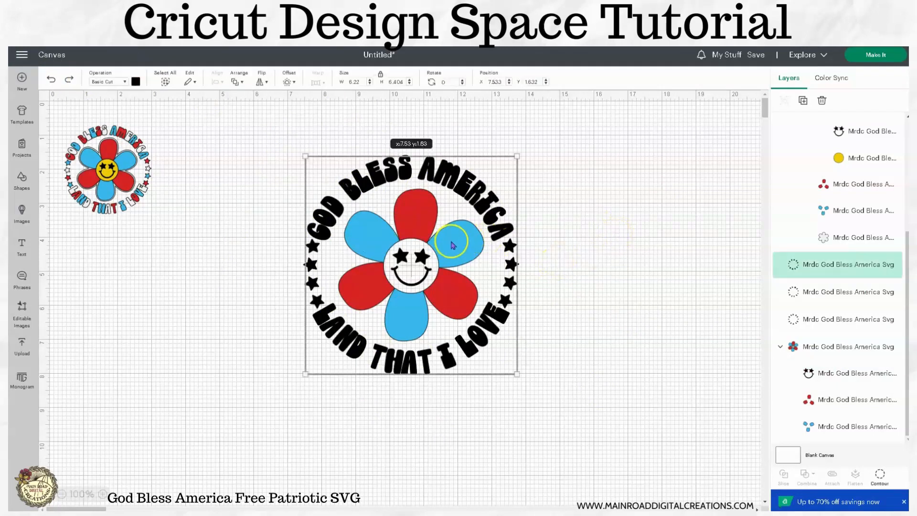
left_click(893, 348)
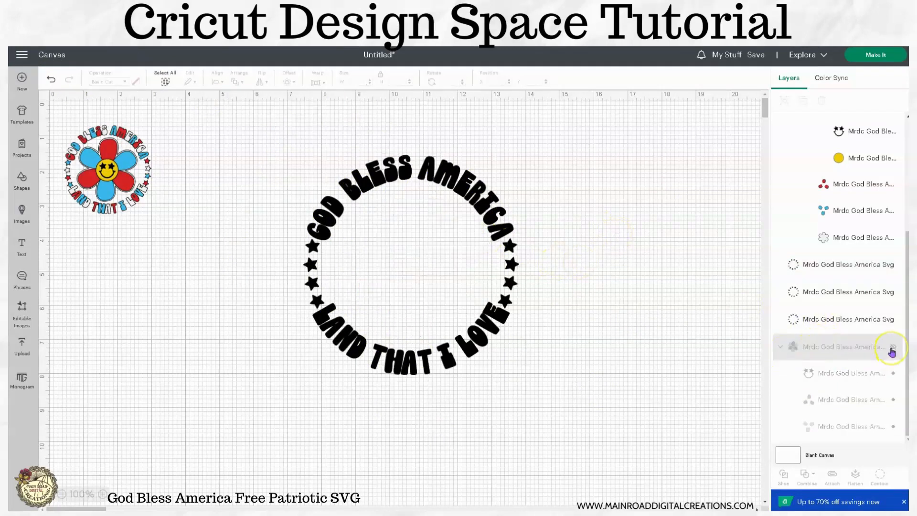
left_click(893, 347)
left_click(446, 260)
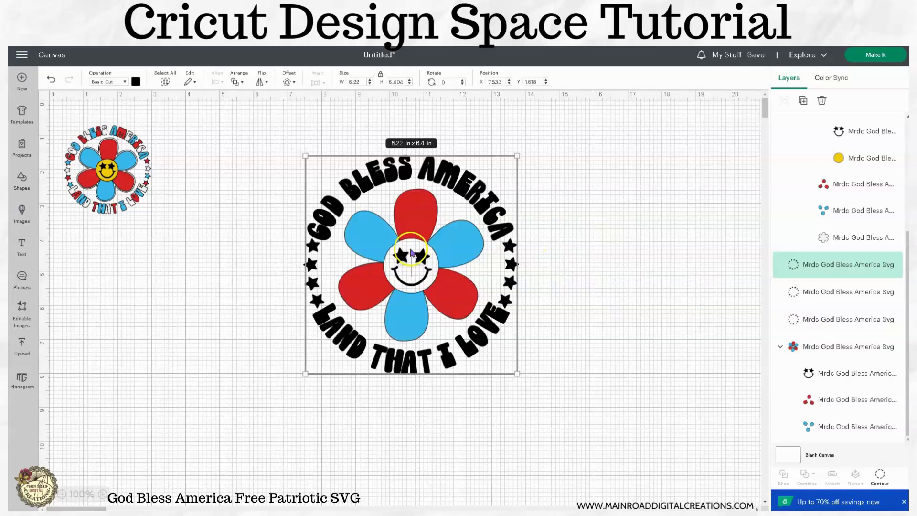
right_click(488, 217)
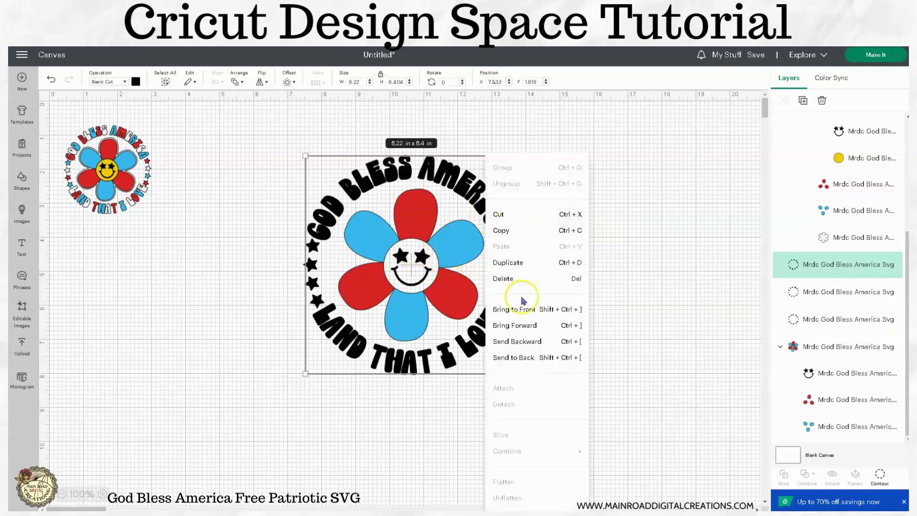
left_click(531, 366)
left_click(606, 373)
left_click(444, 253)
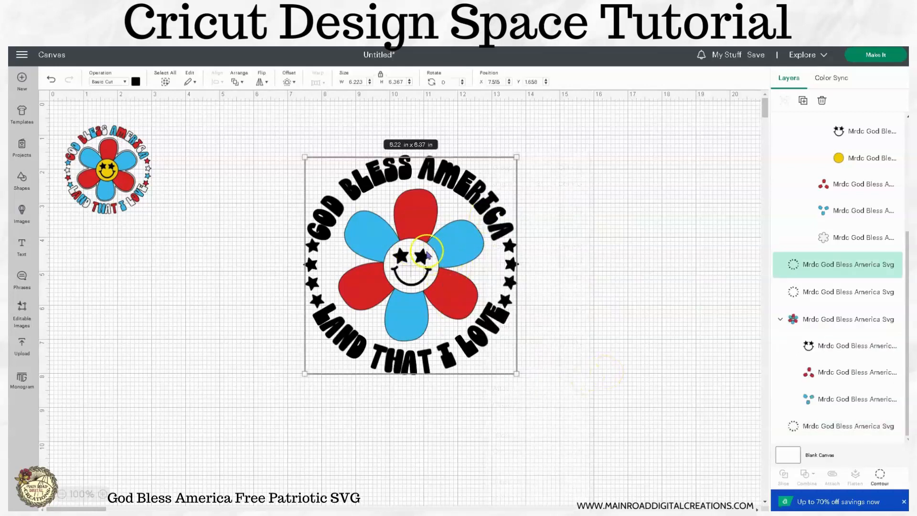
left_click(618, 324)
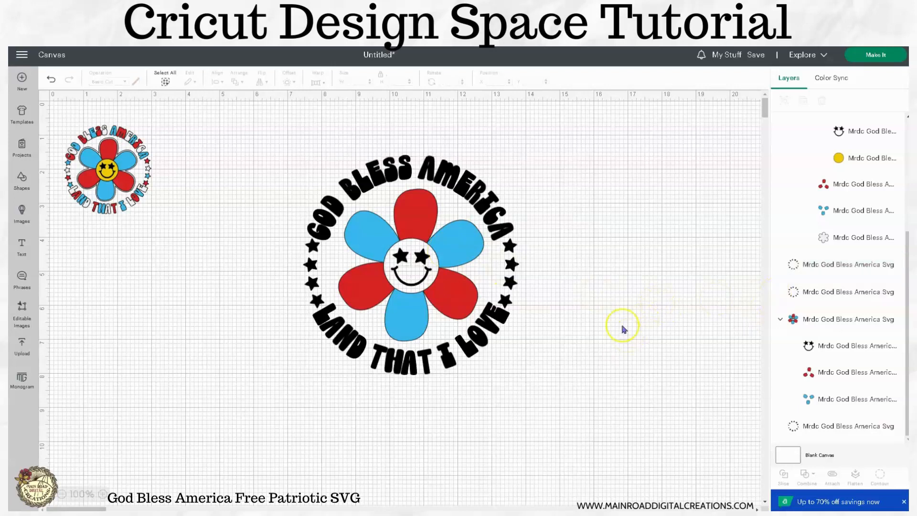
left_click_drag(557, 393, 282, 129)
right_click(464, 192)
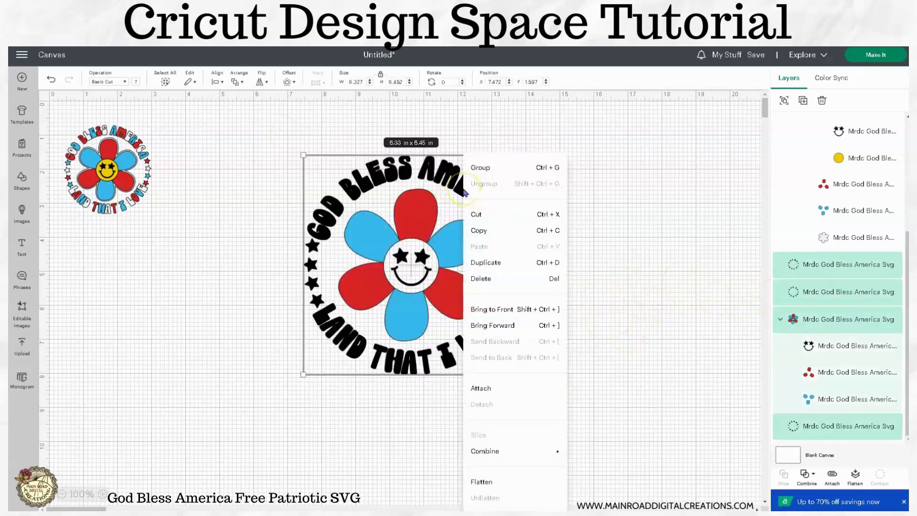
left_click(483, 234)
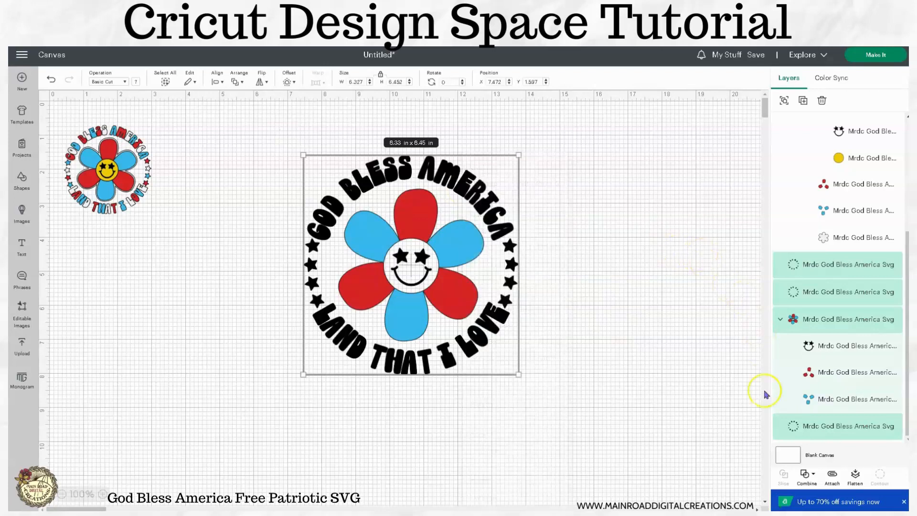
Step: Send the two remaining black lettering layers above the flower group to the back, one after the other
left_click(845, 271)
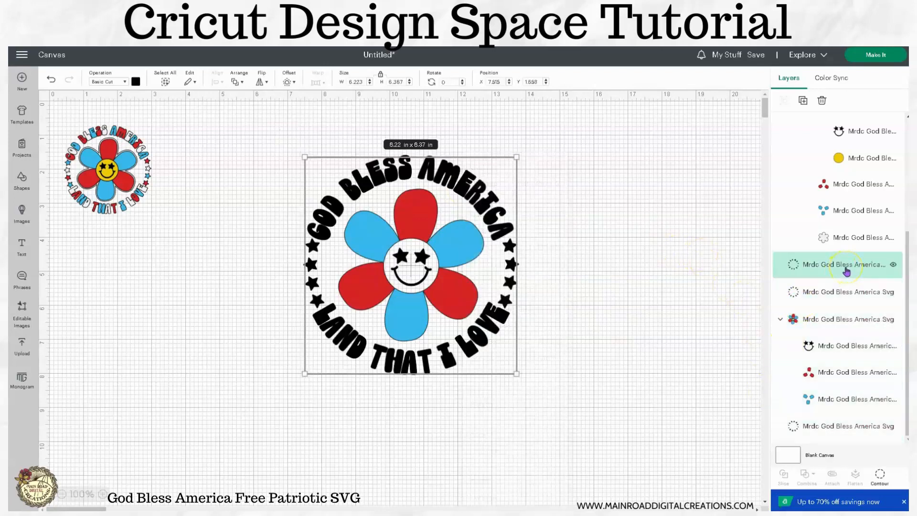
right_click(846, 272)
left_click(776, 330)
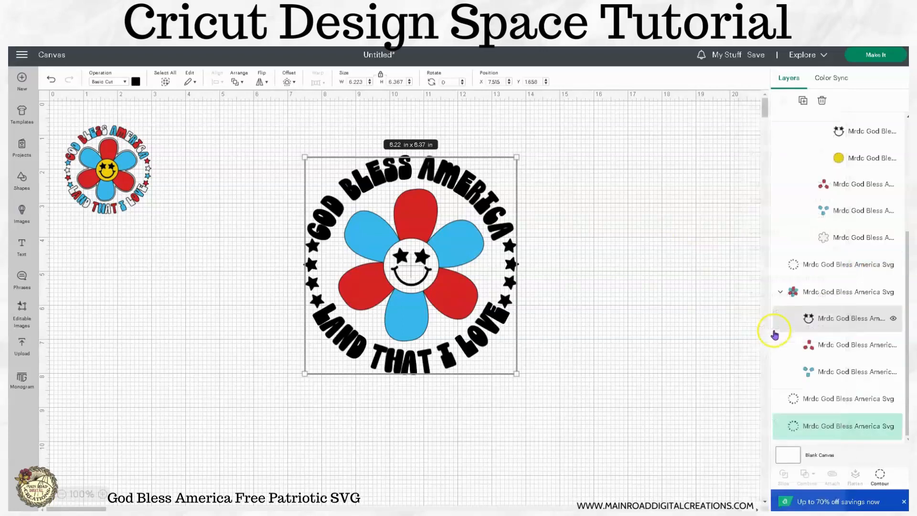
left_click(783, 265)
right_click(833, 271)
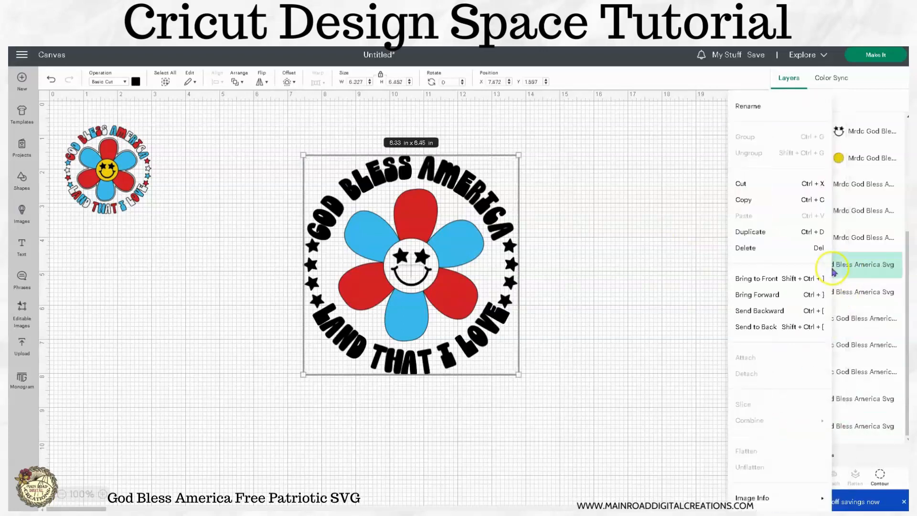
left_click(769, 327)
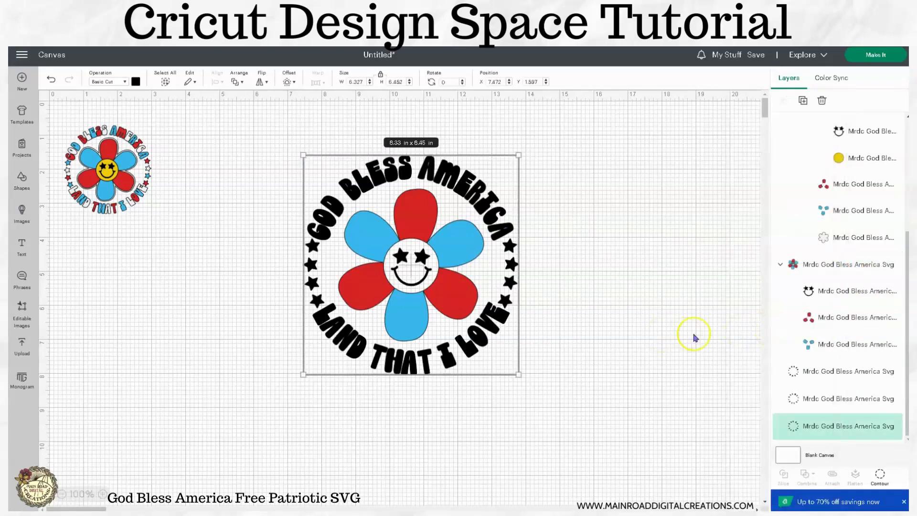
left_click(695, 337)
Step: Ungroup the large flower into its separate smiley, red petal and blue petal layers
left_click(835, 264)
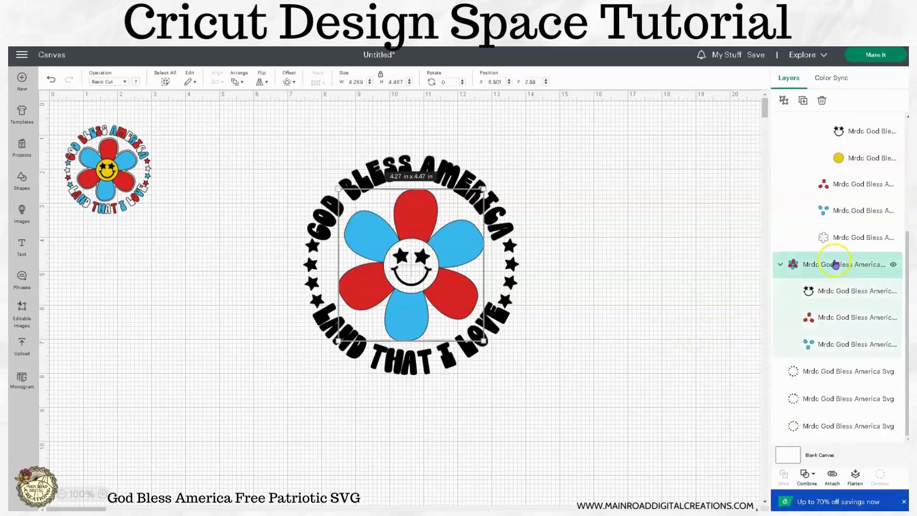
right_click(835, 265)
left_click(751, 184)
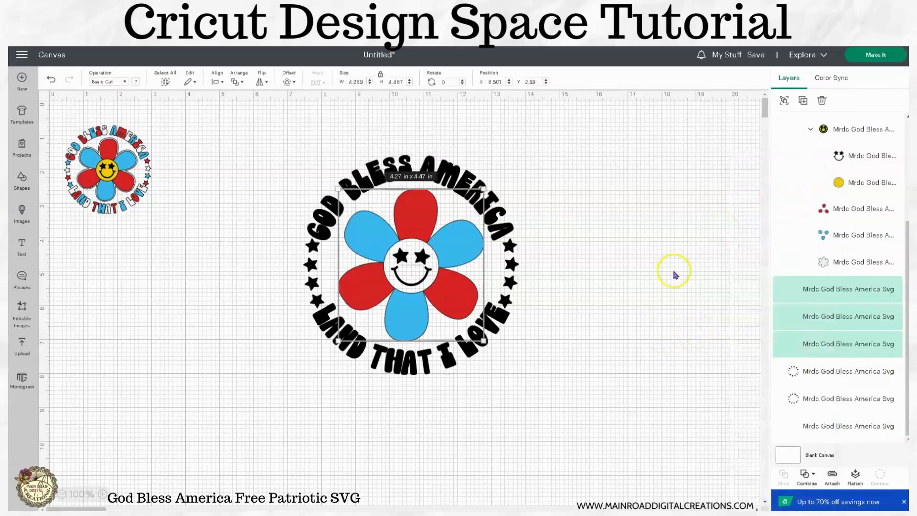
Step: Select the black smiley layer together with the three black lettering layers and attach them
left_click(794, 299)
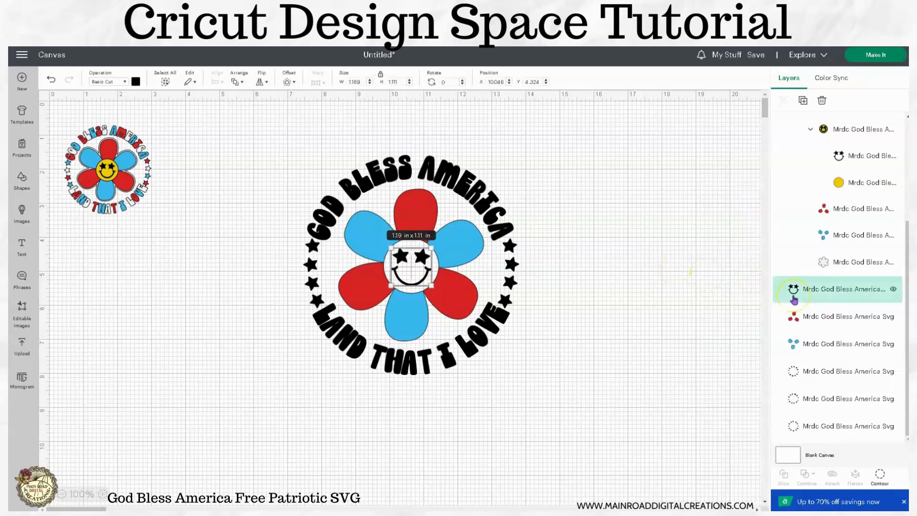
left_click(812, 375)
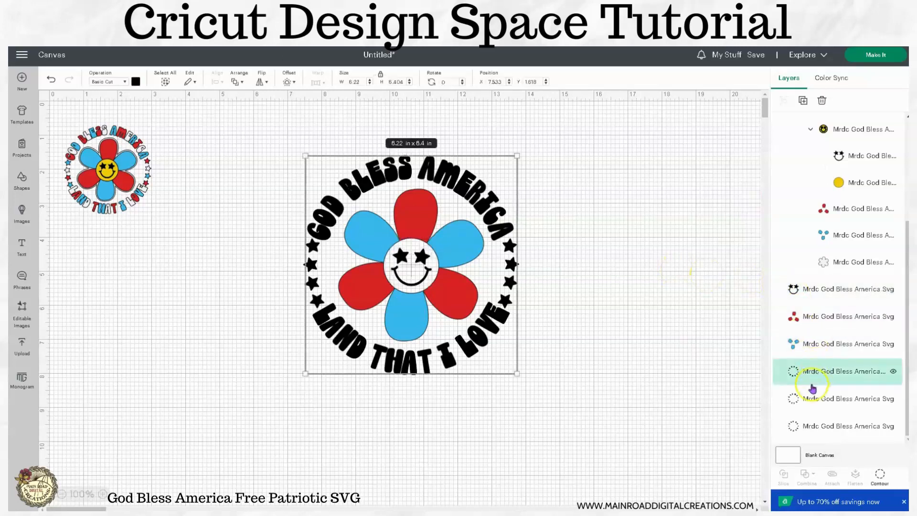
left_click(815, 407)
left_click(819, 428)
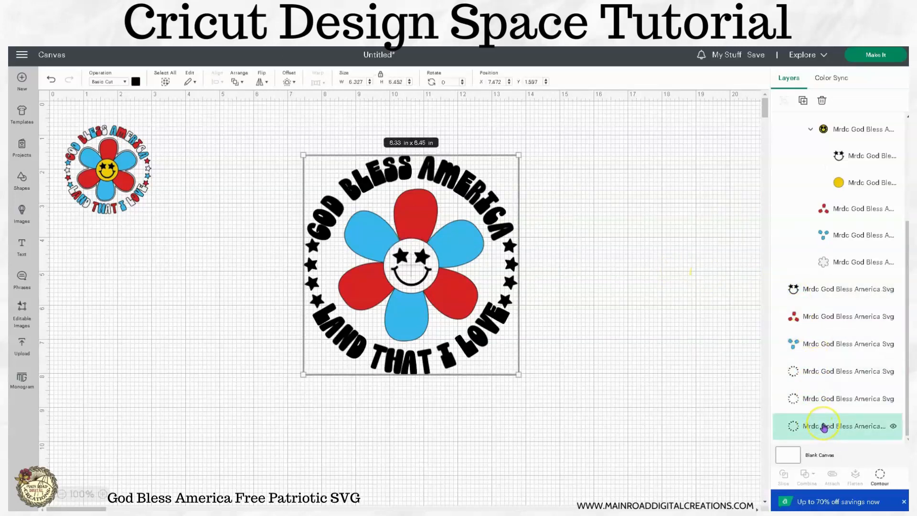
left_click(830, 401, "shift")
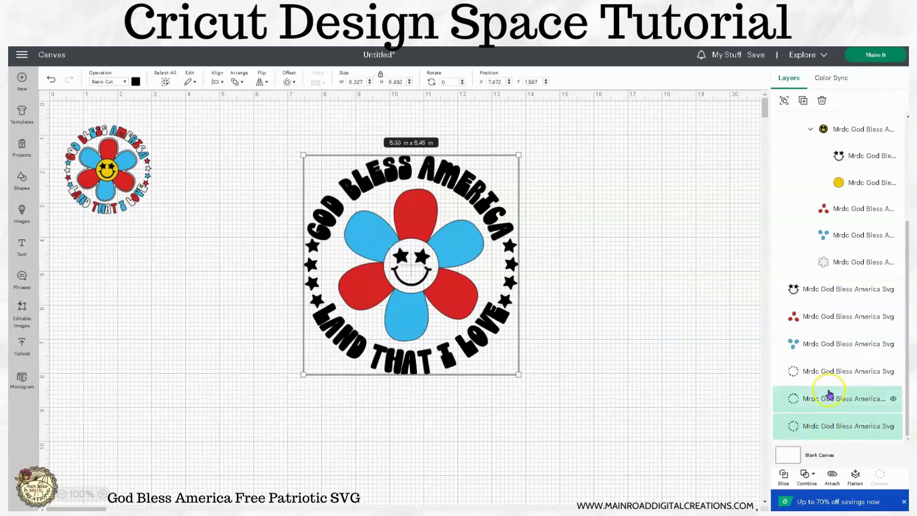
left_click(830, 374, "shift")
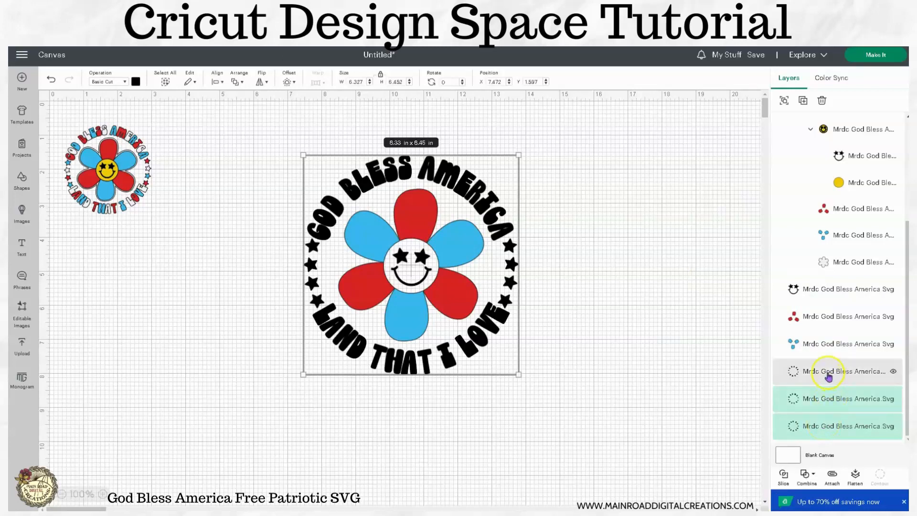
left_click(802, 296, "shift")
left_click(832, 475)
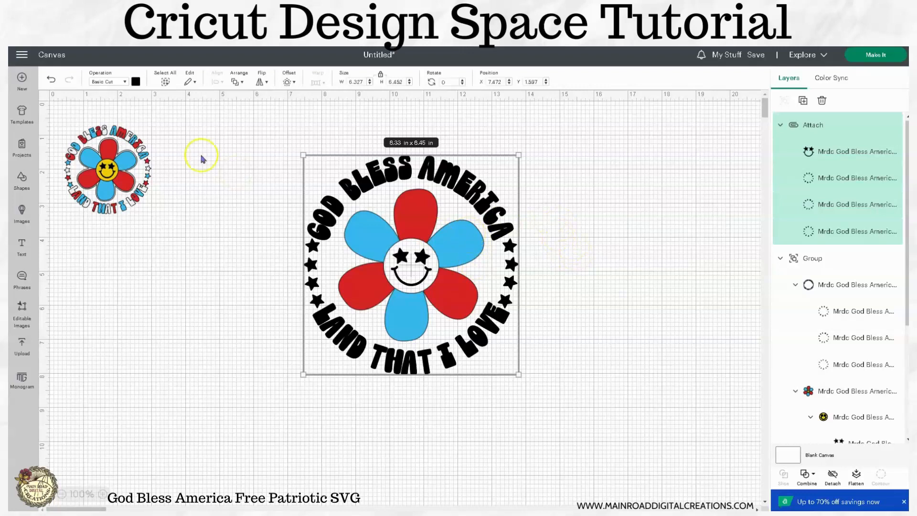
Step: Hide the group holding the small multicolour original design
left_click(115, 173)
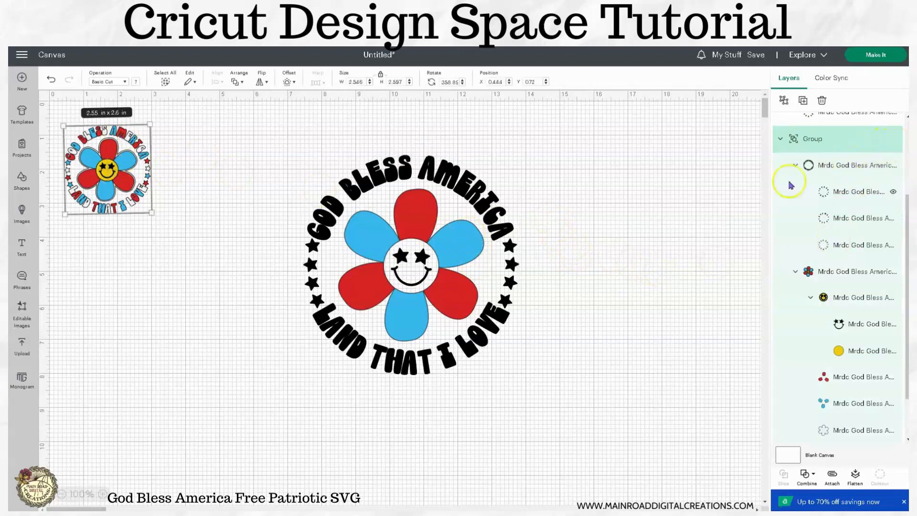
scroll(831, 317, "down", 2)
scroll(853, 363, "up", 5)
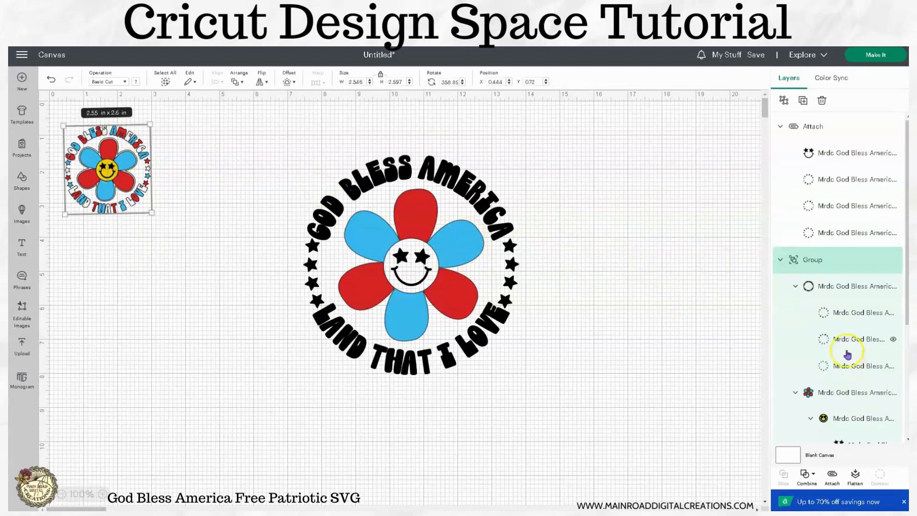
left_click(892, 263)
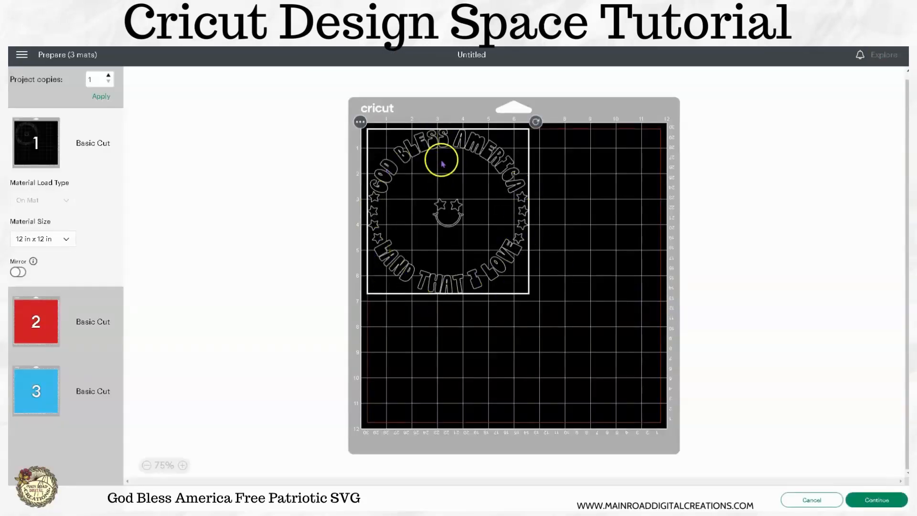
Step: Review the red, blue and black mats in the cut preview, and return to the canvas
left_click(23, 330)
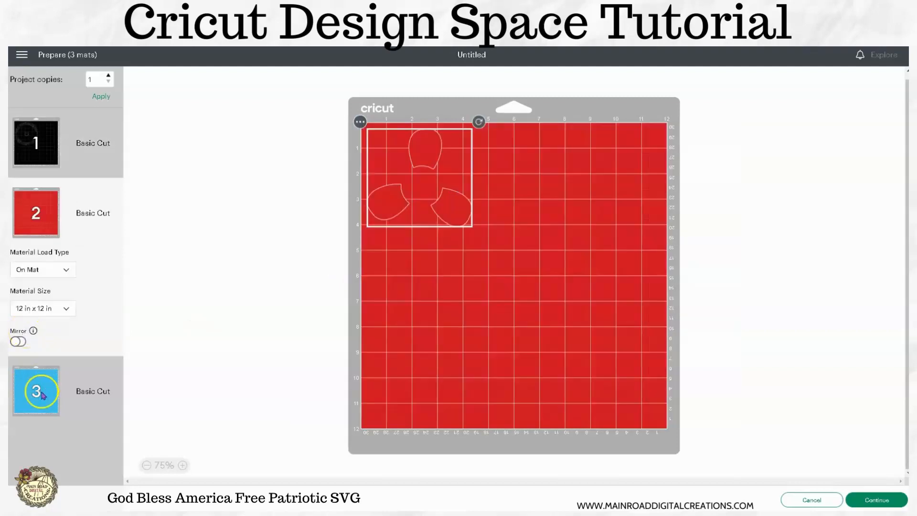
left_click(33, 388)
left_click(36, 143)
left_click(812, 497)
Step: Group the attached black lettering and smiley with the red and blue petals
left_click_drag(538, 418, 293, 135)
left_click(785, 101)
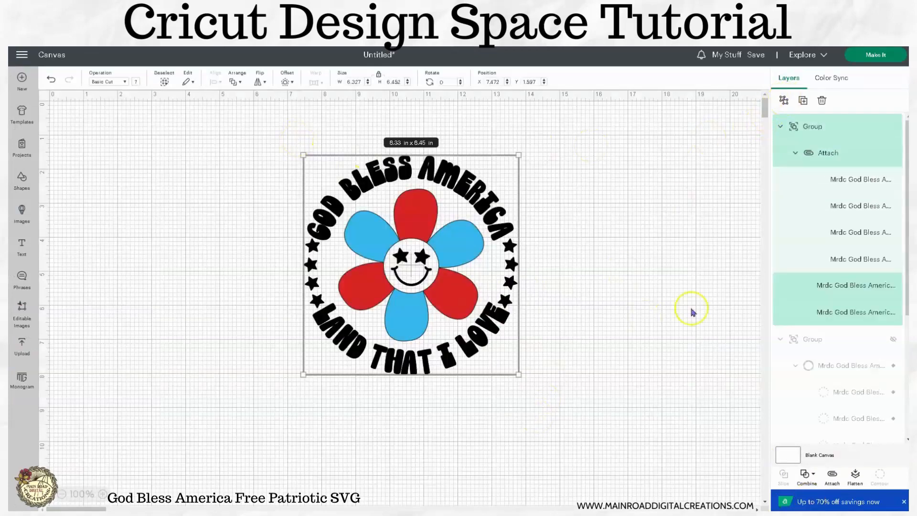
Step: Show the small original design again and hide the large black-lettered group
scroll(855, 275, "down", 3)
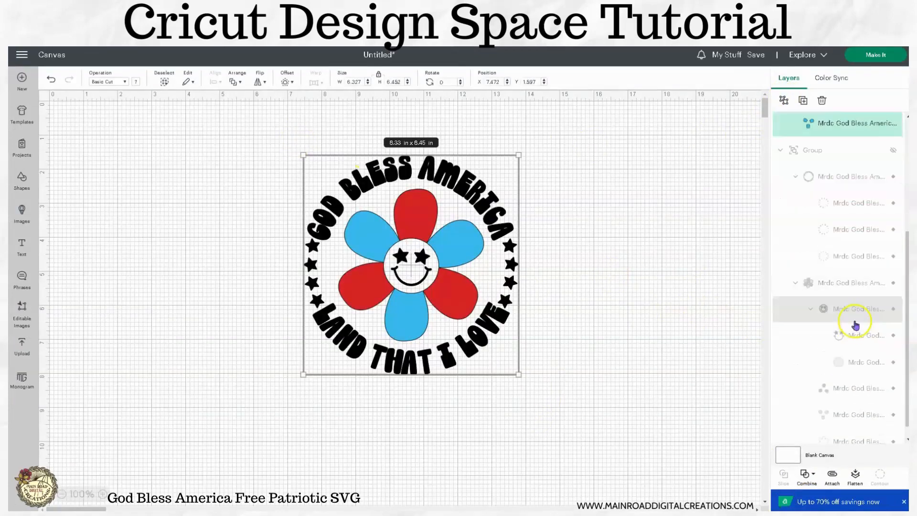
left_click(893, 244)
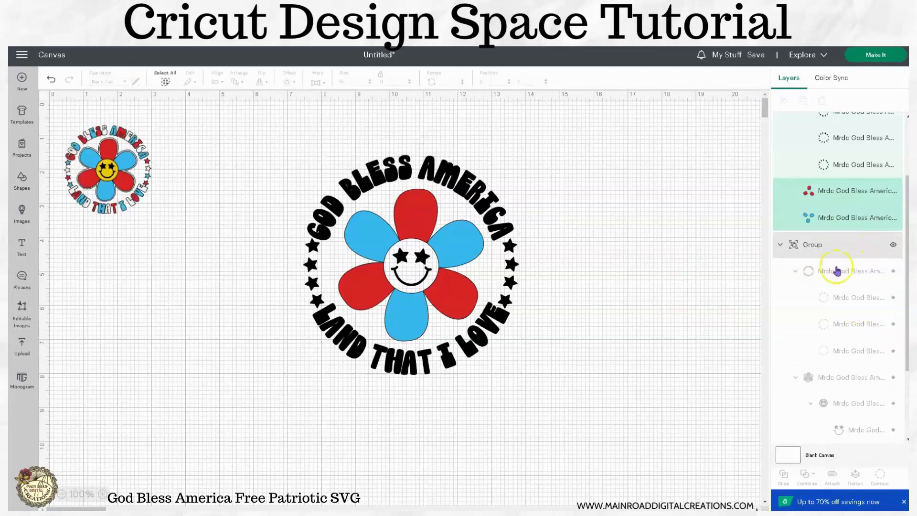
left_click(450, 204)
left_click(891, 127)
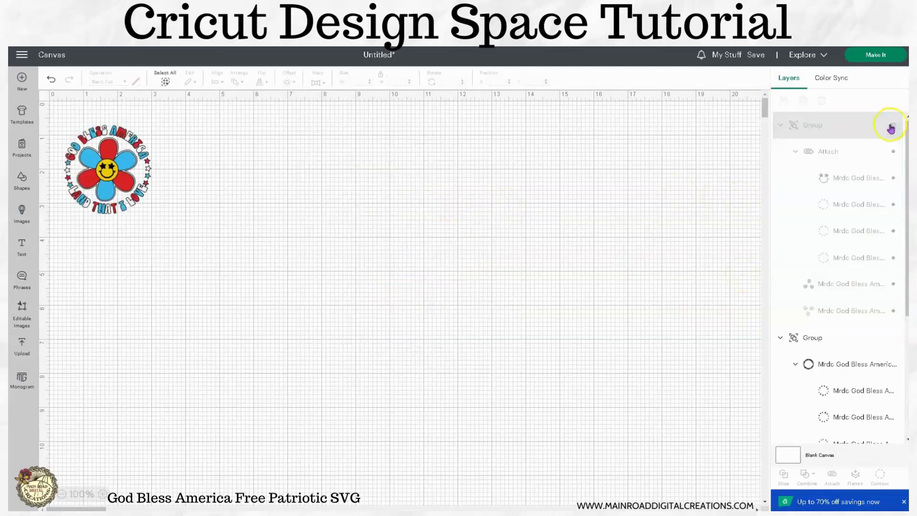
Step: Try ungrouping the small original design, and undo the ungrouping
left_click(122, 162)
left_click(784, 100)
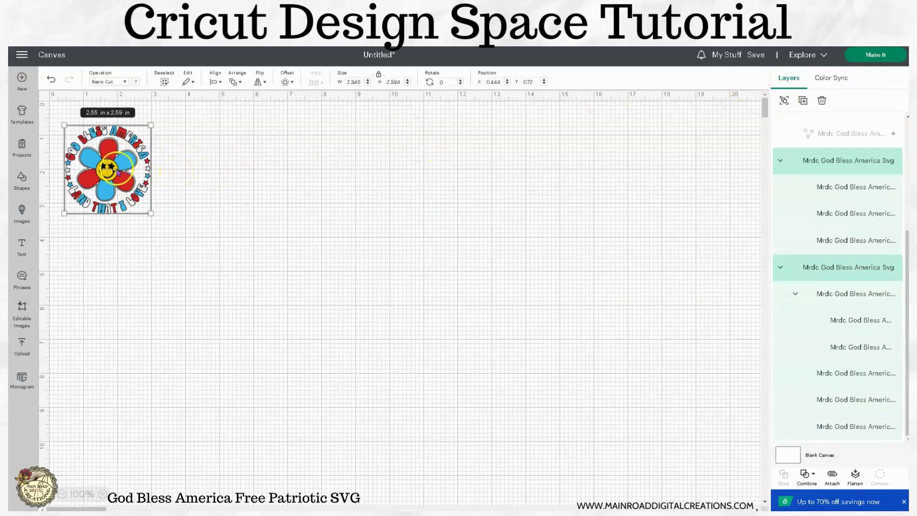
left_click(52, 81)
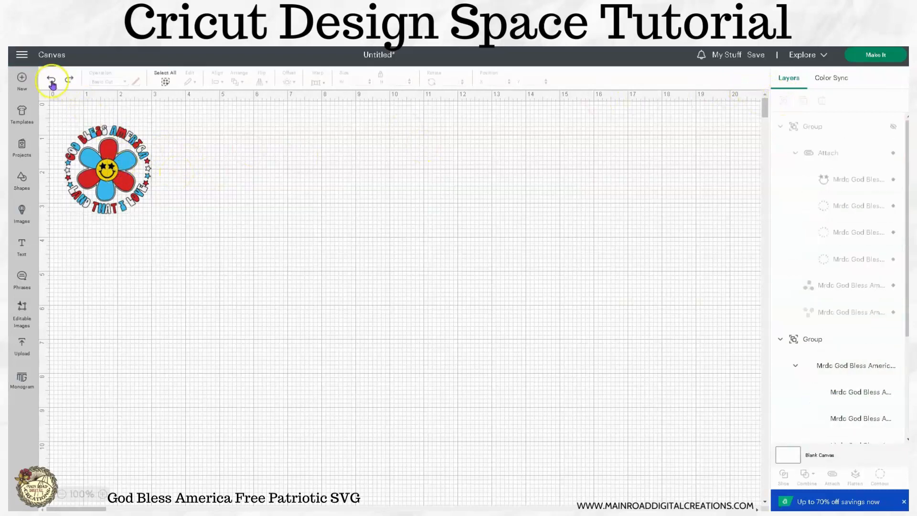
Step: Duplicate the small original design, enlarge the copy to about 6.69 × 6.82 in and place it near the middle of the canvas
left_click(112, 187)
left_click_drag(113, 187, 527, 377)
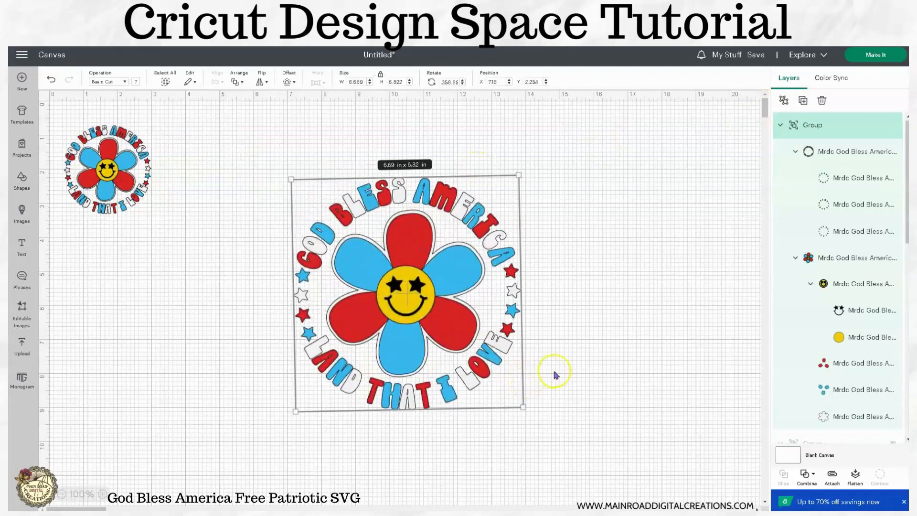
left_click(588, 374)
left_click_drag(478, 260, 474, 248)
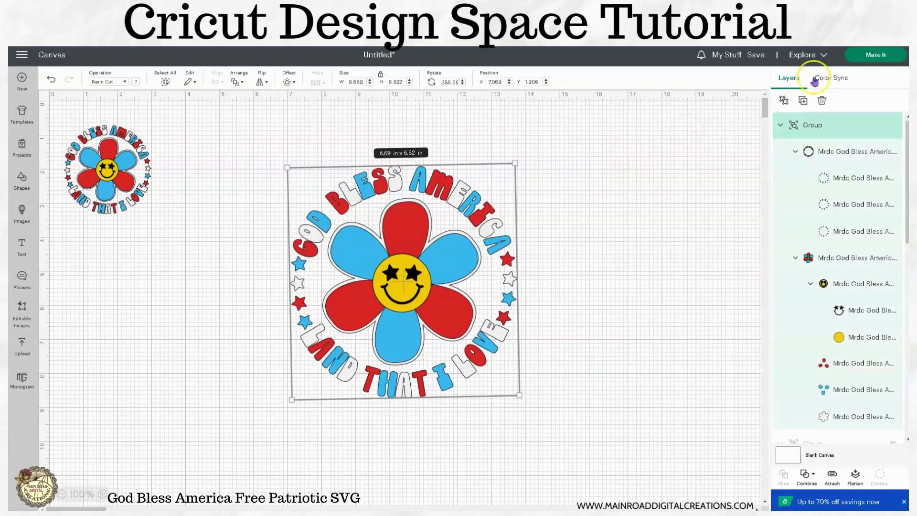
Step: Ungroup the enlarged copy and delete its multicolour lettering ring
left_click(785, 102)
left_click(528, 336)
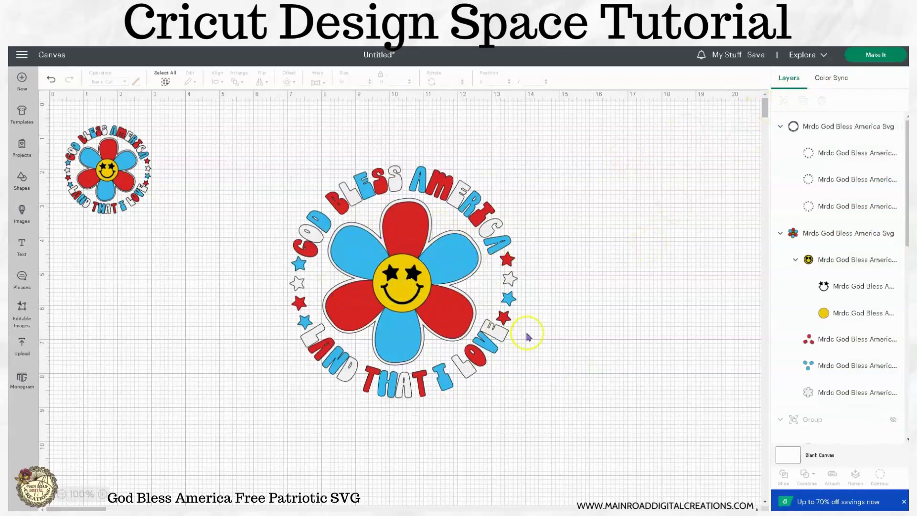
left_click(496, 337)
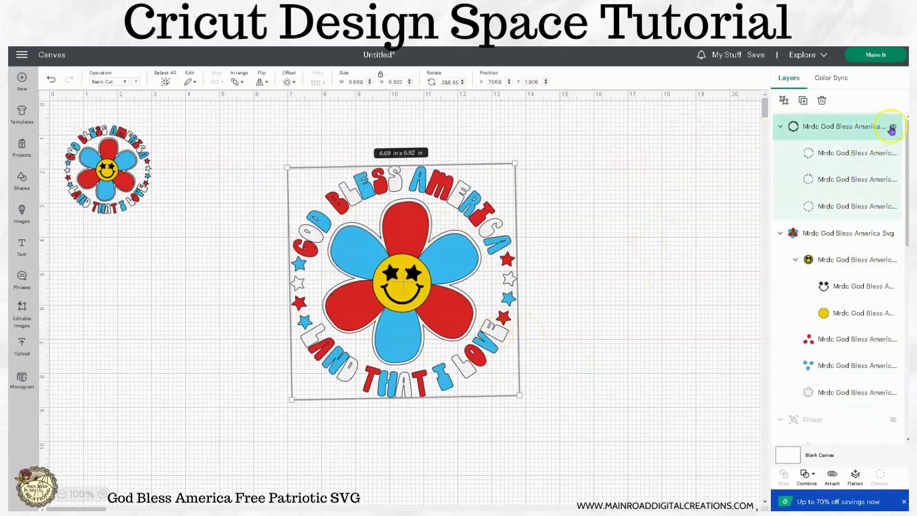
left_click(892, 128)
left_click(892, 128)
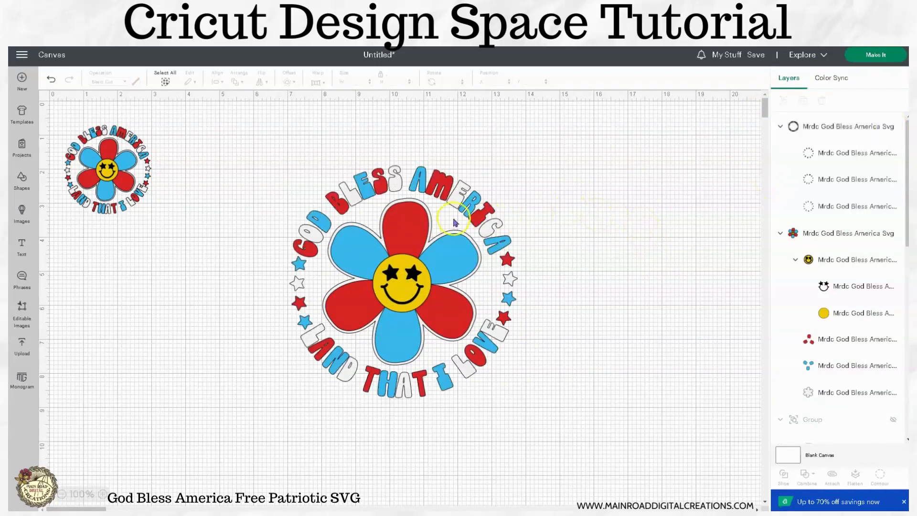
left_click(486, 204)
key("Delete")
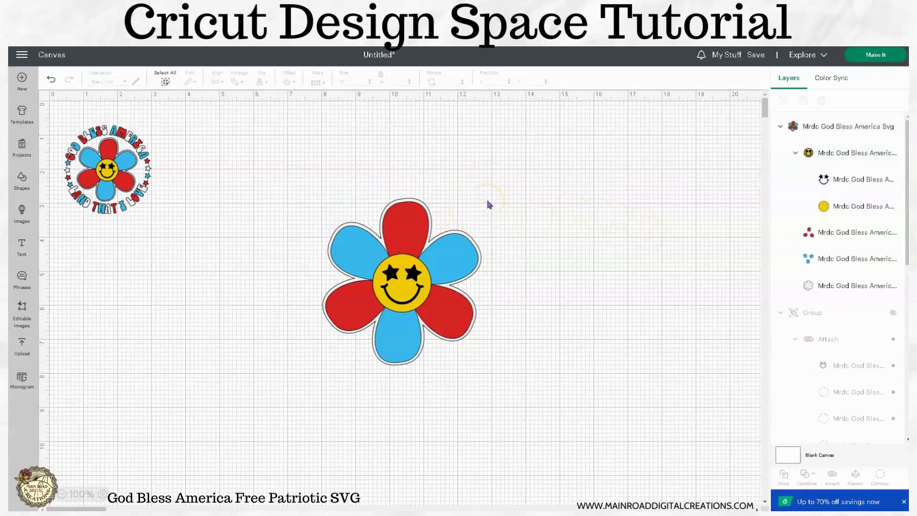
Step: Ungroup the remaining flower into its smiley group, red petals, blue petals and white outline layers
left_click(383, 285)
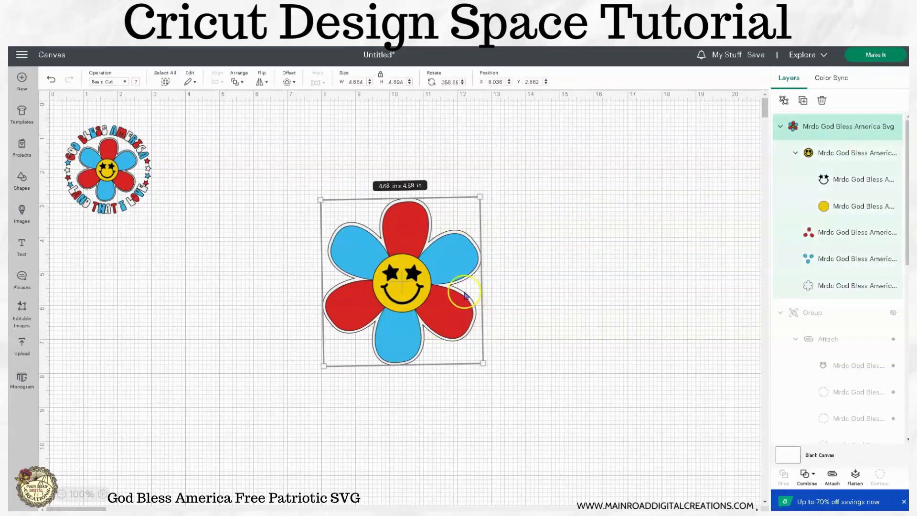
right_click(410, 261)
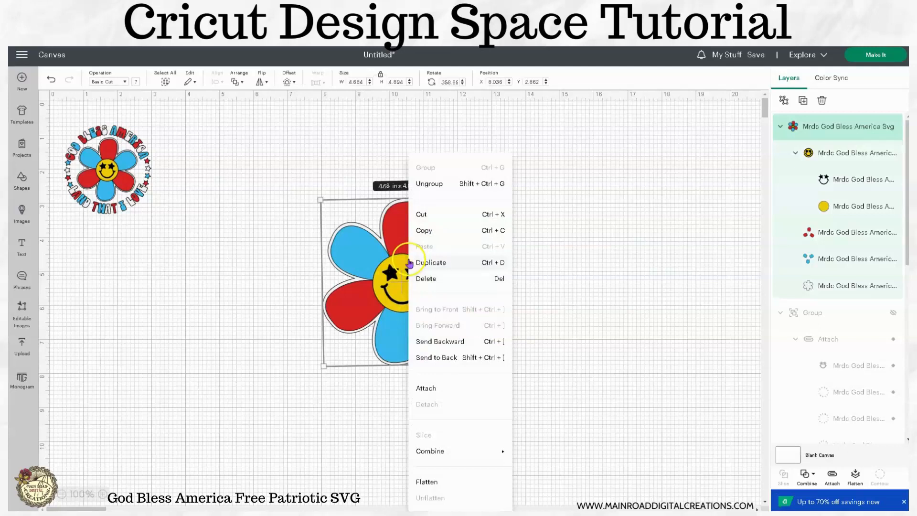
left_click(425, 183)
left_click(583, 221)
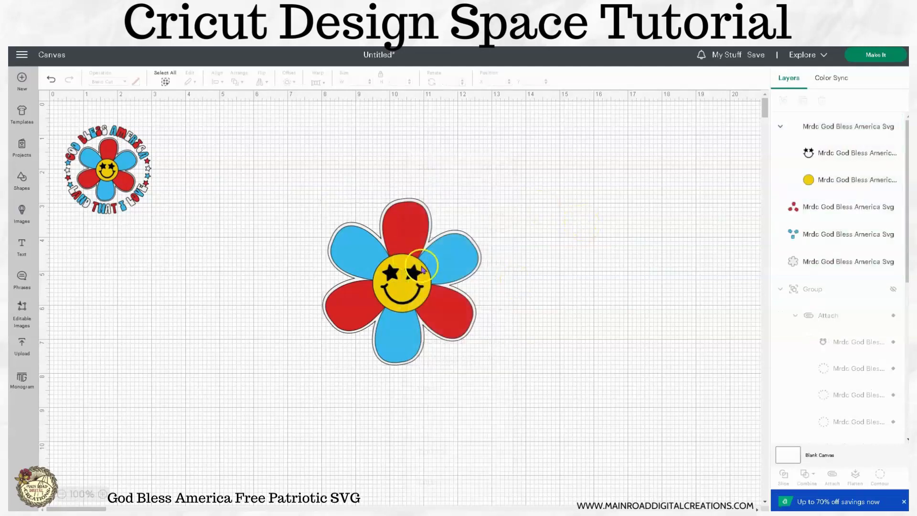
Step: Ungroup the smiley centre and delete its yellow circle layer
left_click(436, 298)
right_click(437, 298)
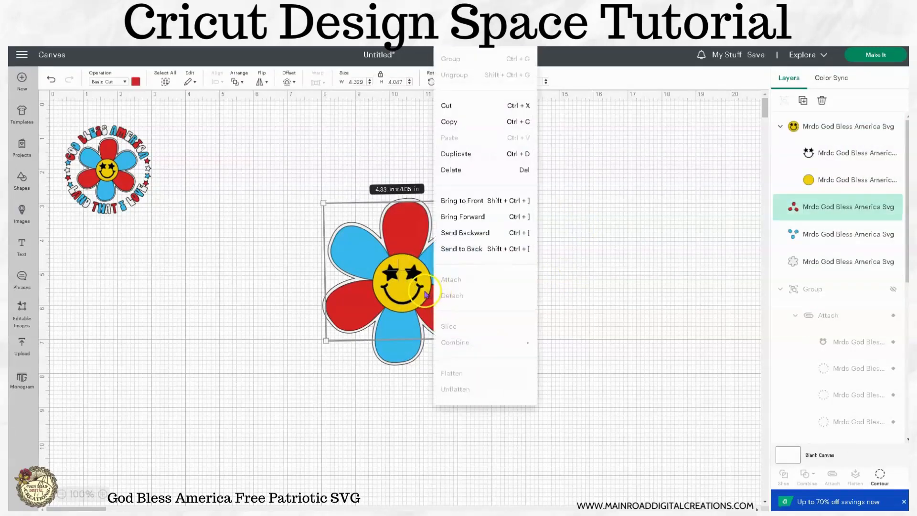
left_click(432, 300)
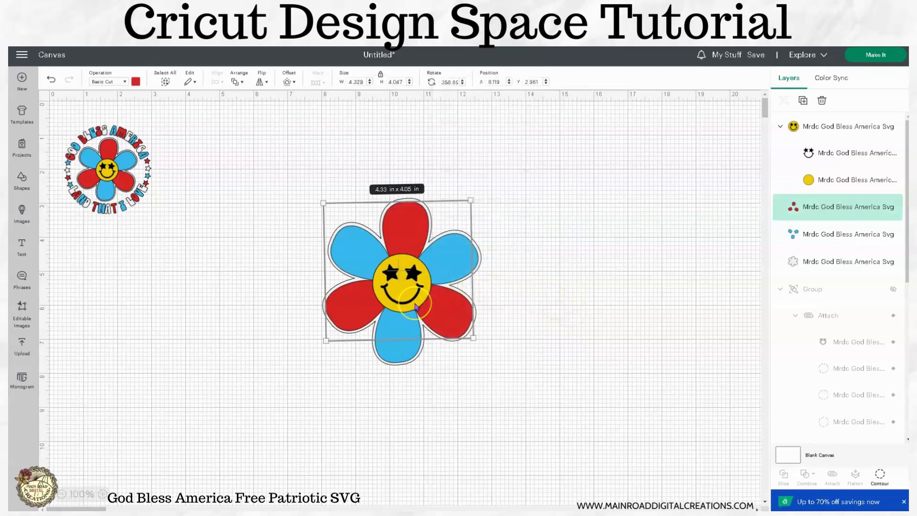
left_click(545, 279)
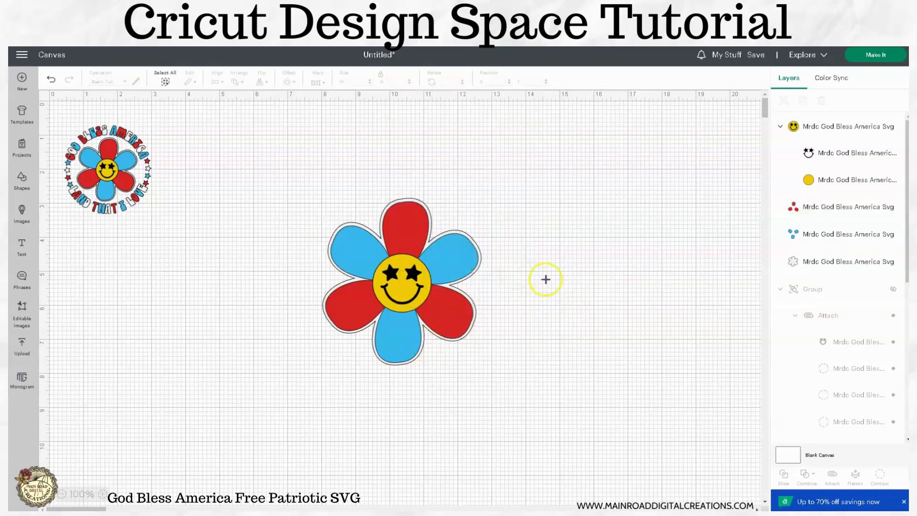
left_click(415, 283)
right_click(415, 283)
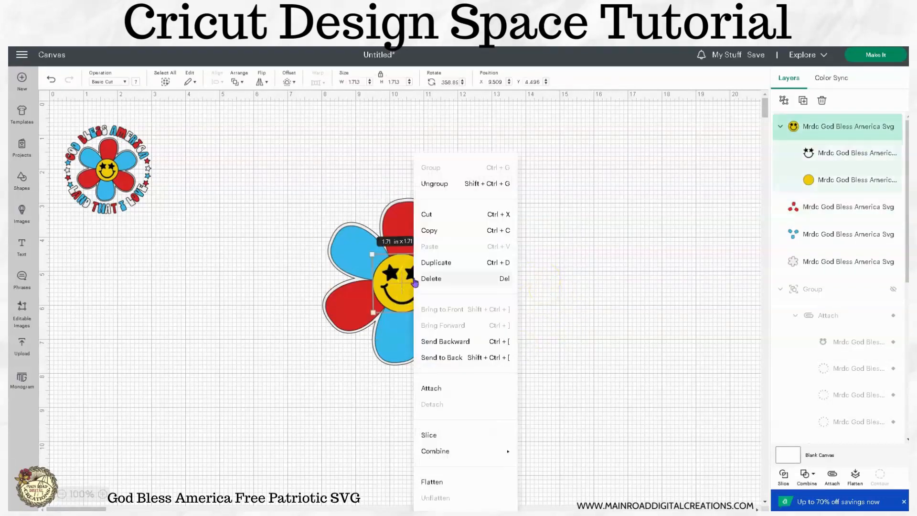
left_click(435, 184)
left_click(423, 288)
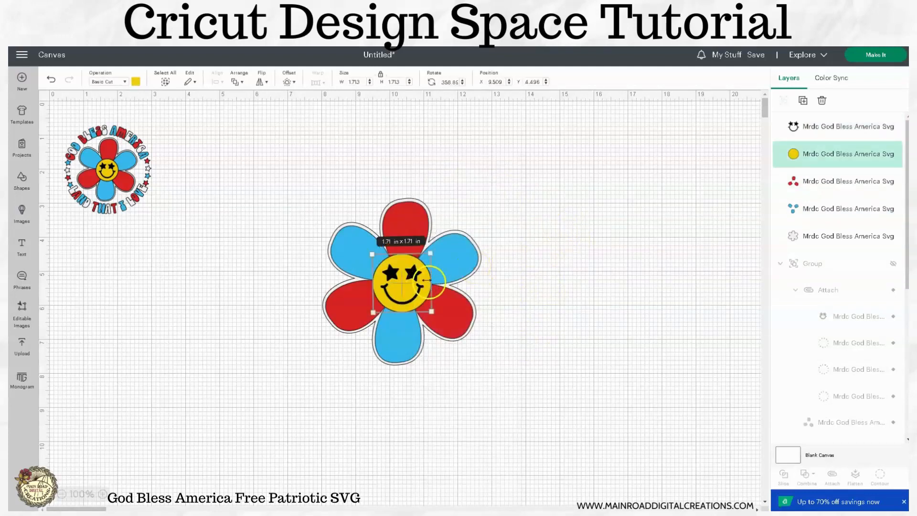
key("Delete")
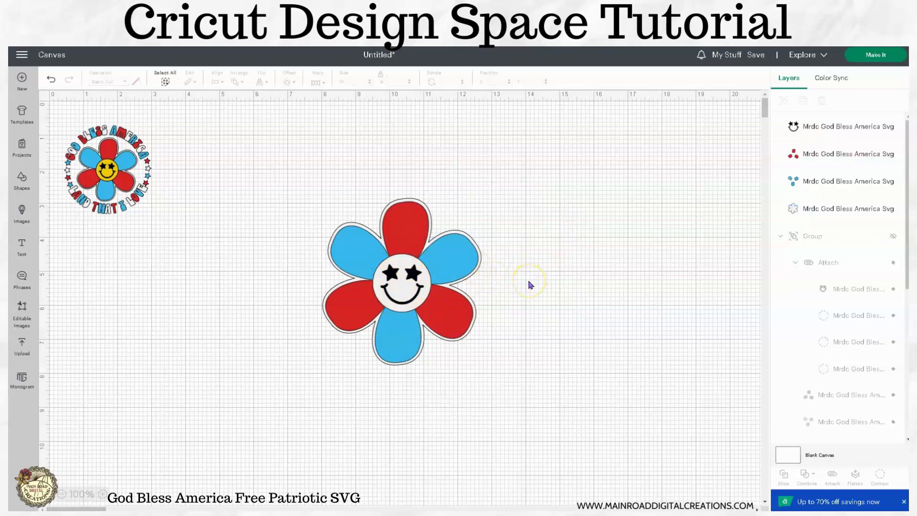
Step: Hide and reshow the white flower outline layer to check what it covers
left_click(405, 251)
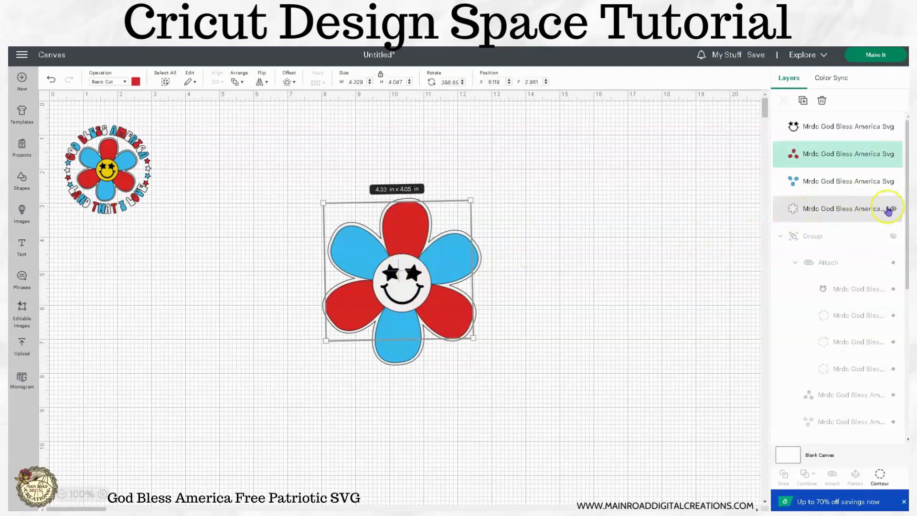
left_click(894, 210)
left_click(894, 211)
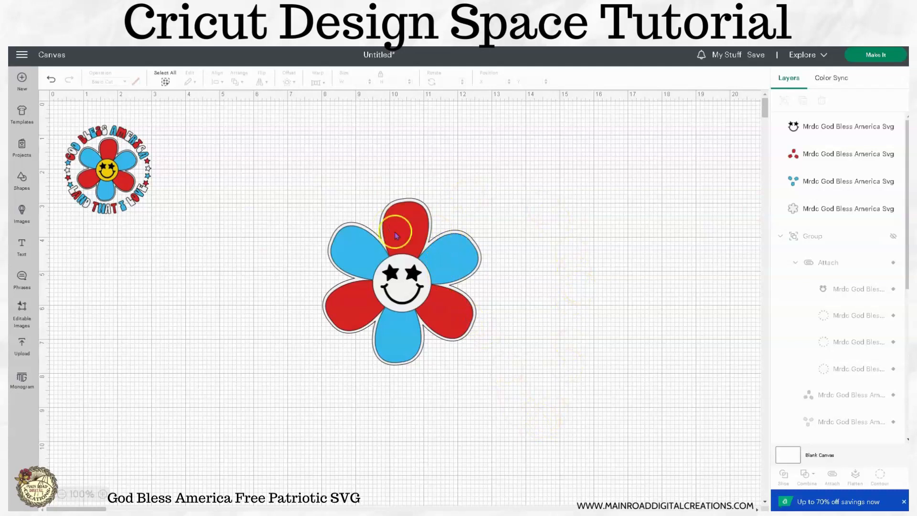
Step: Recolour the red petals layer to the darker red
left_click(806, 155)
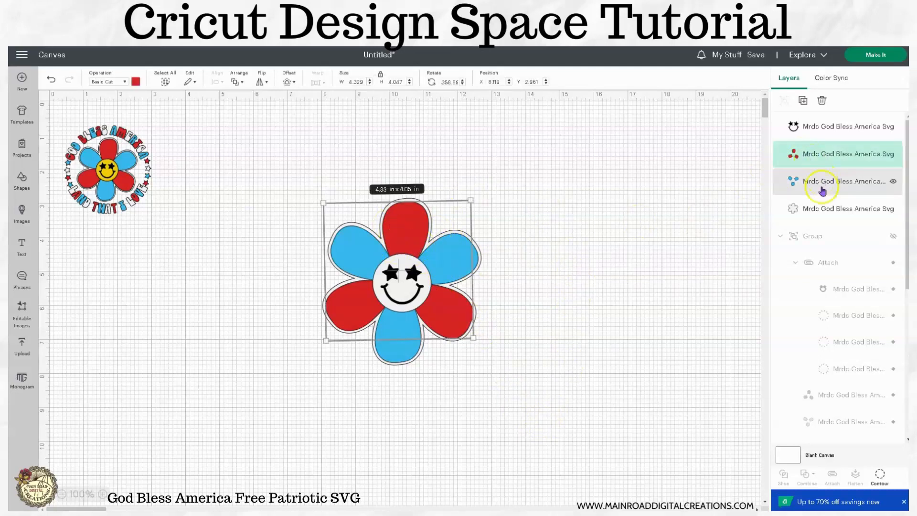
left_click(136, 82)
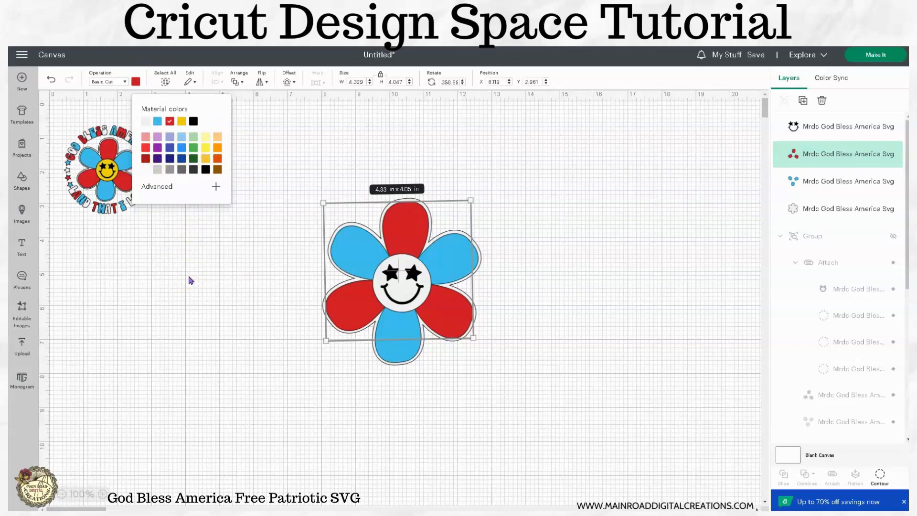
left_click(146, 159)
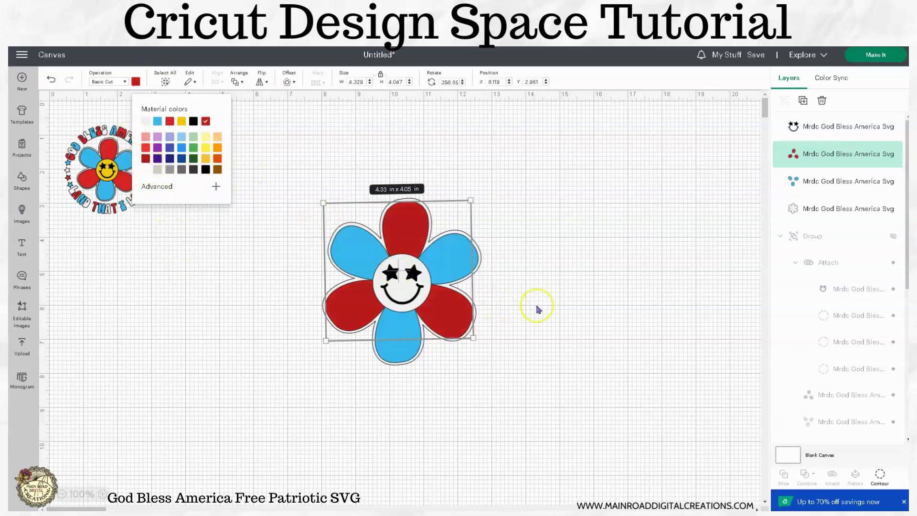
Step: Recolour the light blue petals layer to dark blue
left_click(852, 184)
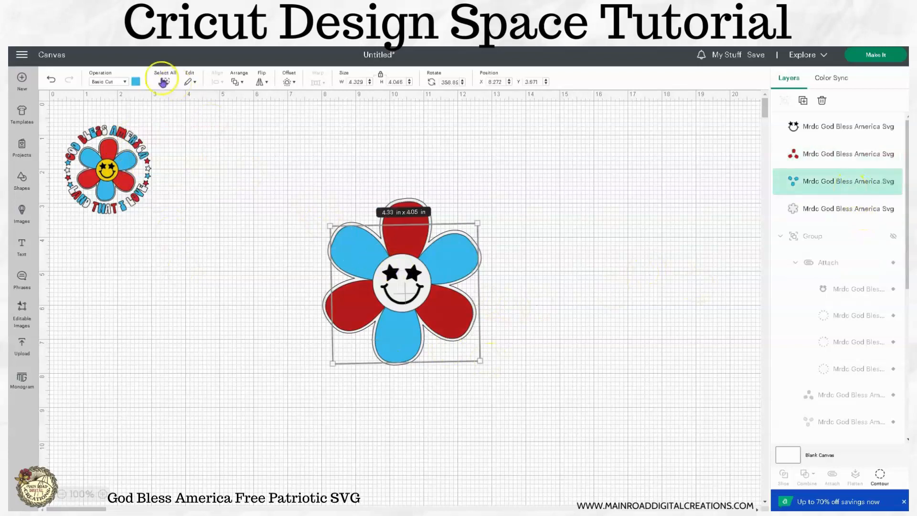
left_click(135, 81)
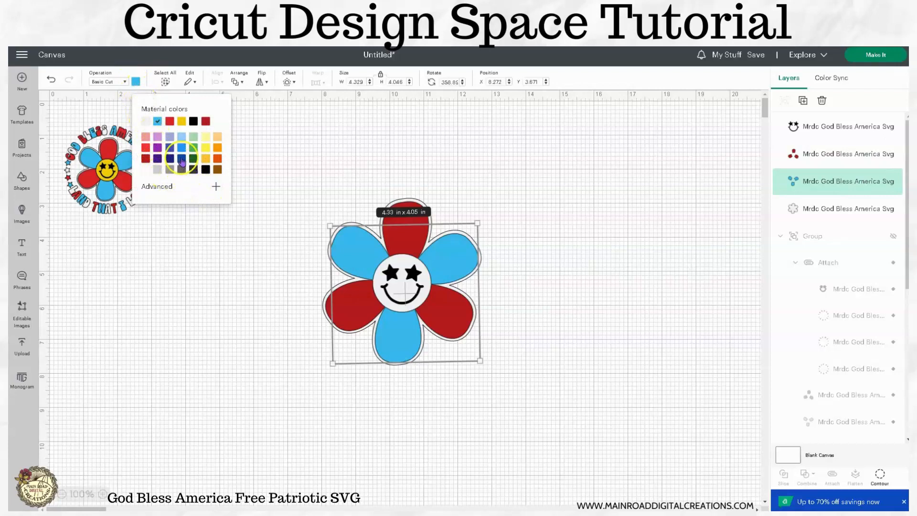
left_click(205, 121)
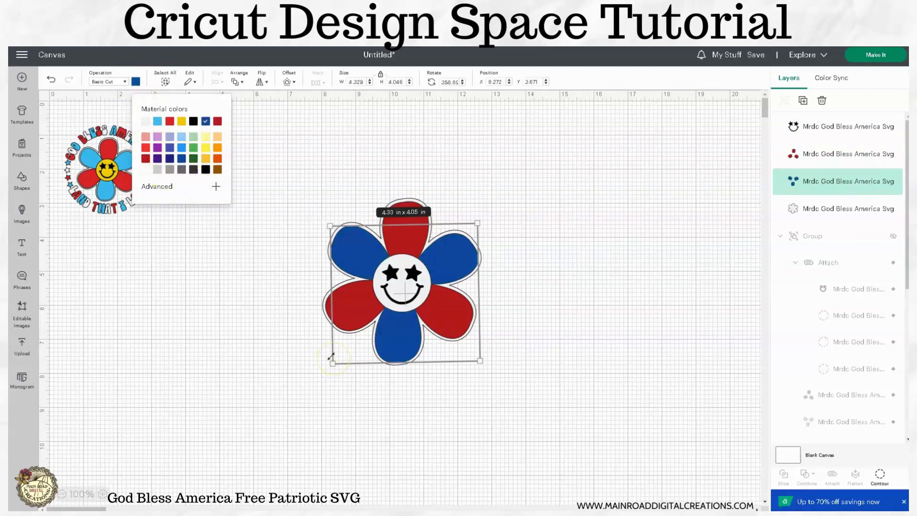
left_click(551, 350)
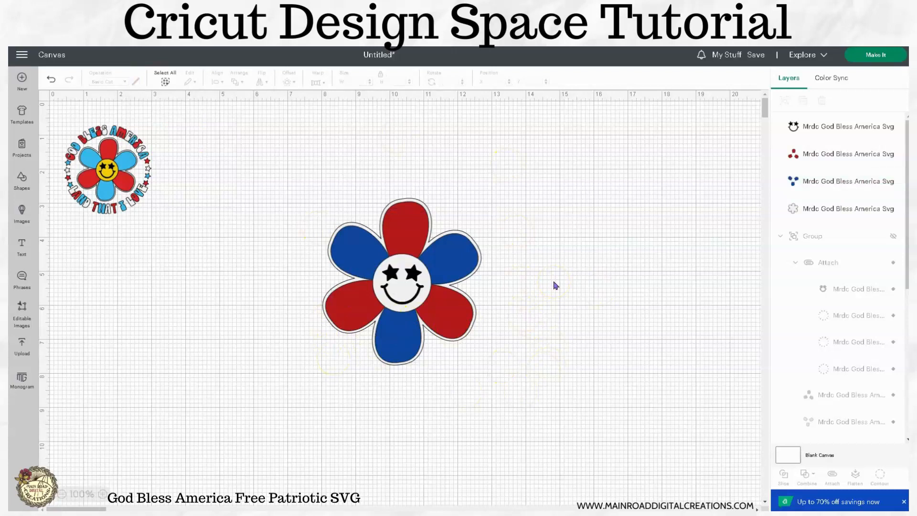
left_click(535, 328)
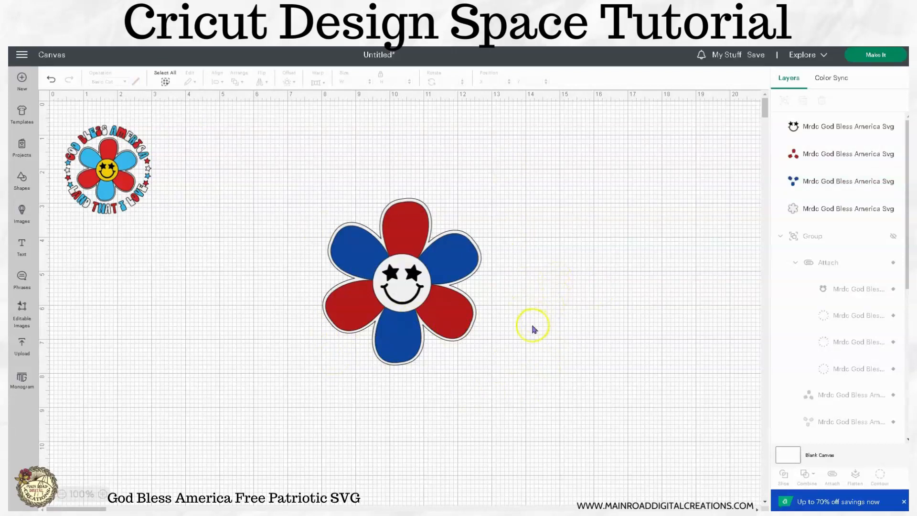
Step: Recolour the black smiley face layer to the same dark blue as the petals
left_click(417, 283)
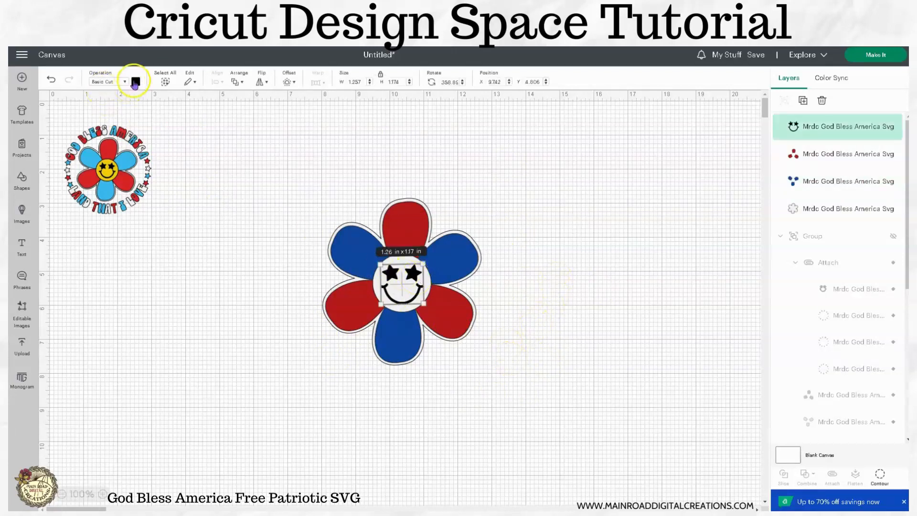
left_click(135, 81)
left_click(206, 121)
Step: Try grouping the four flower layers, and ungroup them again
left_click_drag(531, 405, 384, 185)
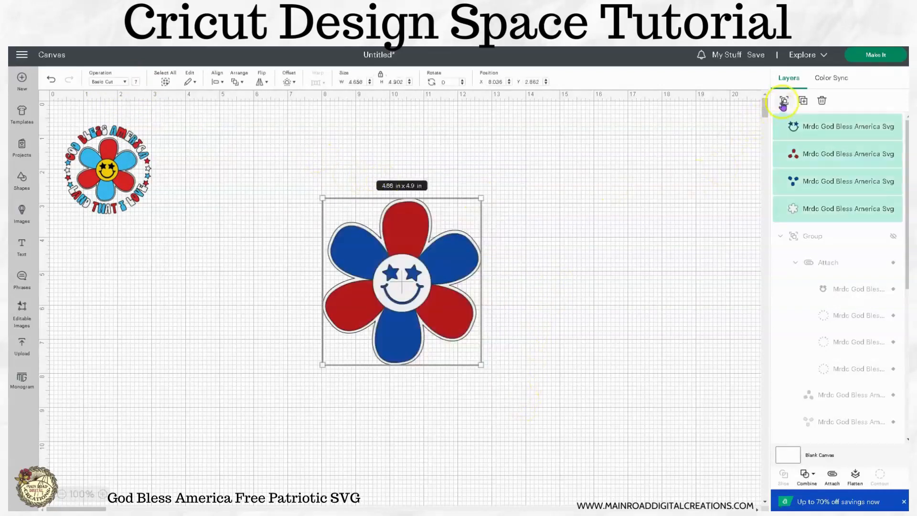
left_click(784, 100)
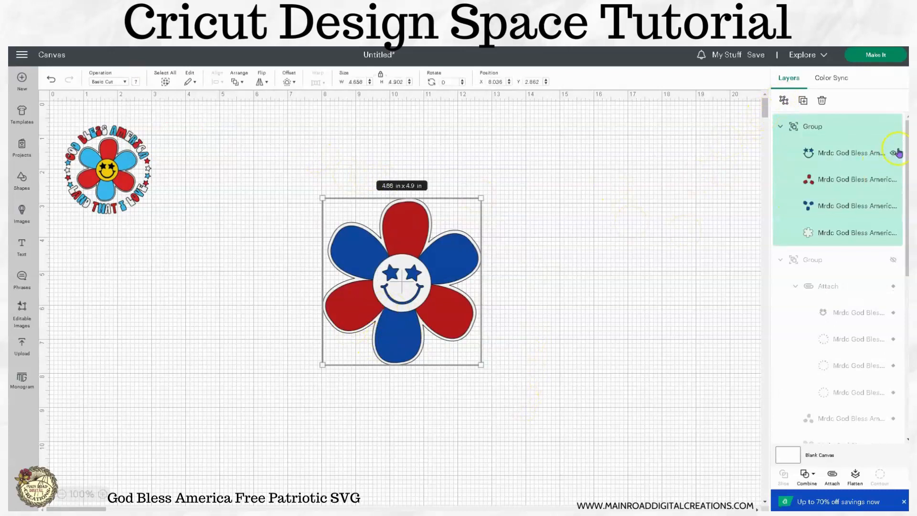
left_click(595, 257)
left_click(445, 263)
left_click(784, 100)
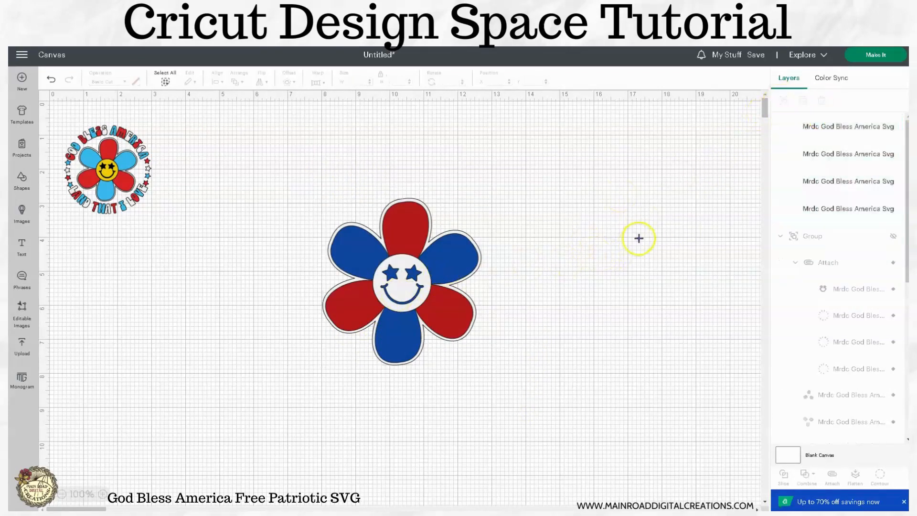
Step: Attach the dark blue smiley face layer to the dark blue petals layer
left_click(419, 265)
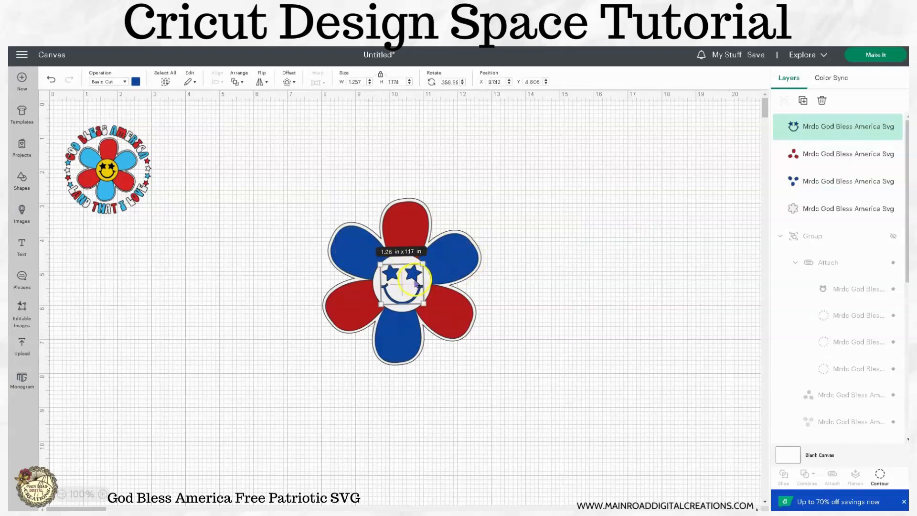
left_click(555, 296)
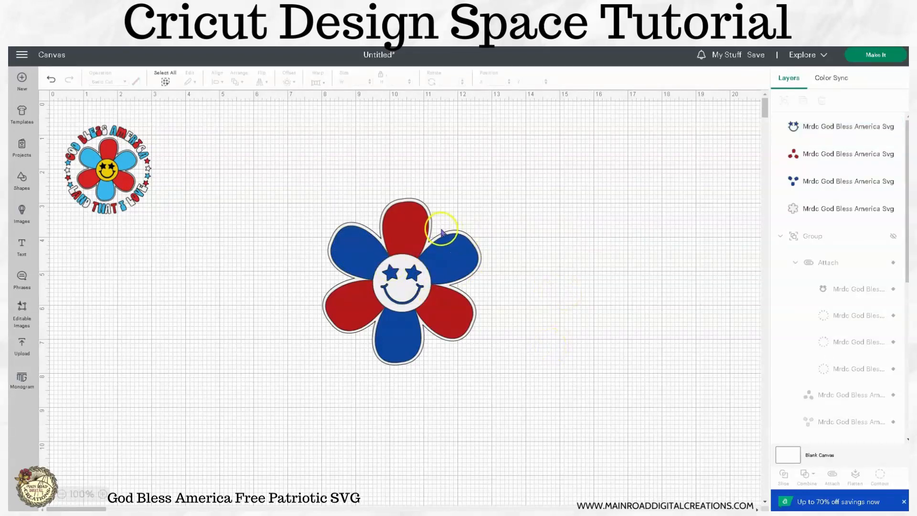
left_click_drag(557, 398, 307, 172)
left_click(363, 204)
left_click(419, 234)
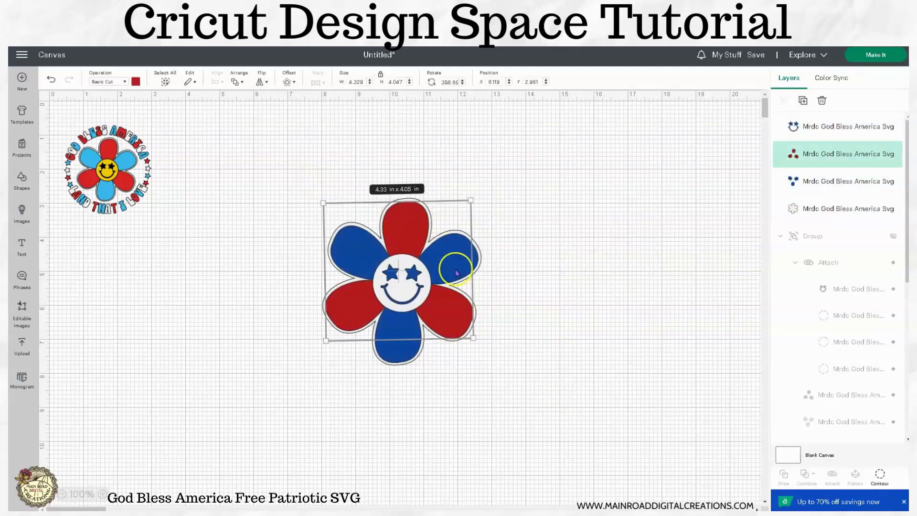
left_click(414, 276, "shift")
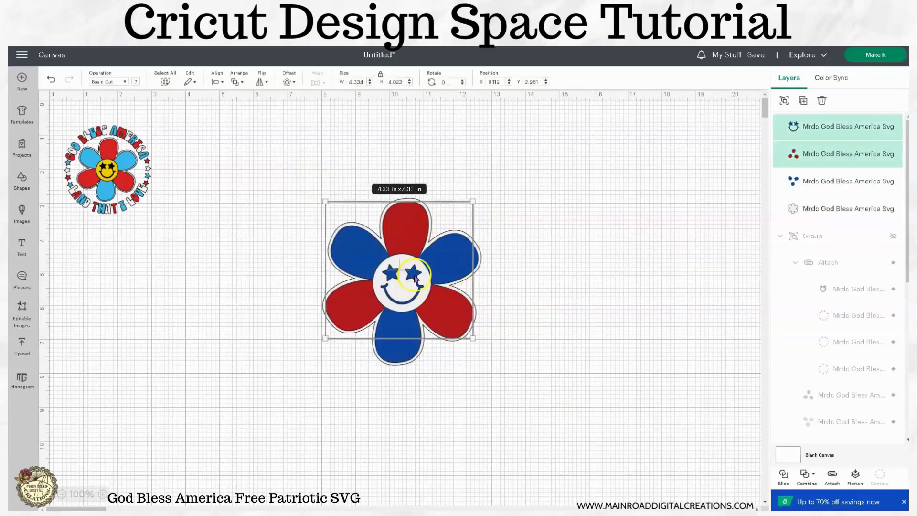
left_click(761, 174)
left_click(780, 127)
left_click(780, 182, "shift")
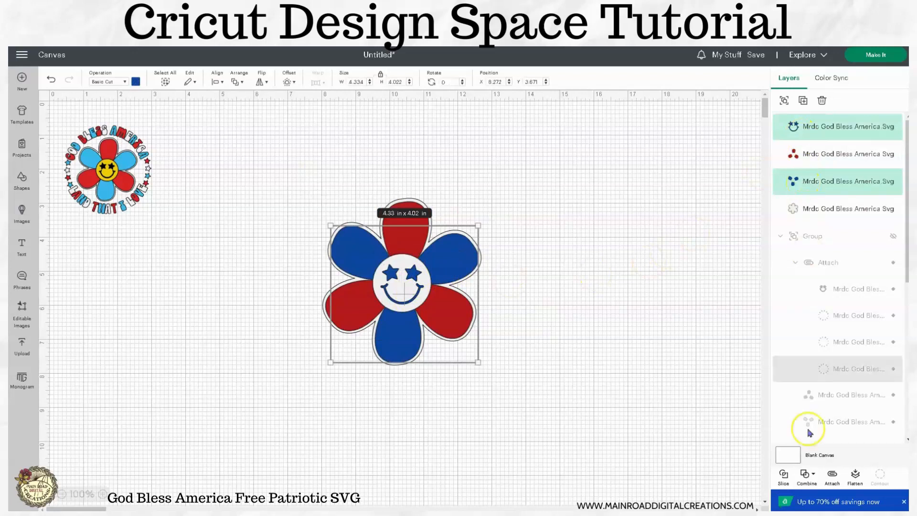
left_click(832, 476)
Step: Group the attached blue layers with the red petals and white outline, and hide the flower group
left_click(599, 300)
left_click_drag(561, 407, 307, 146)
left_click(784, 101)
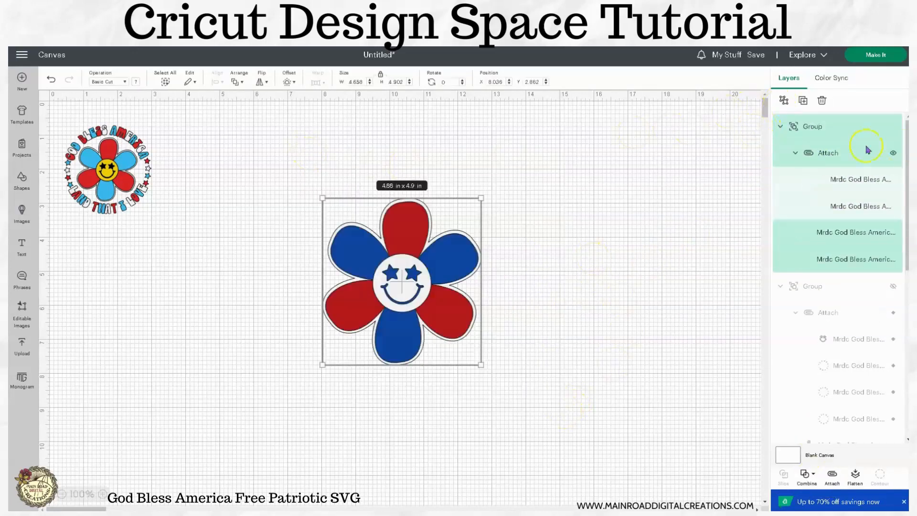
left_click(892, 129)
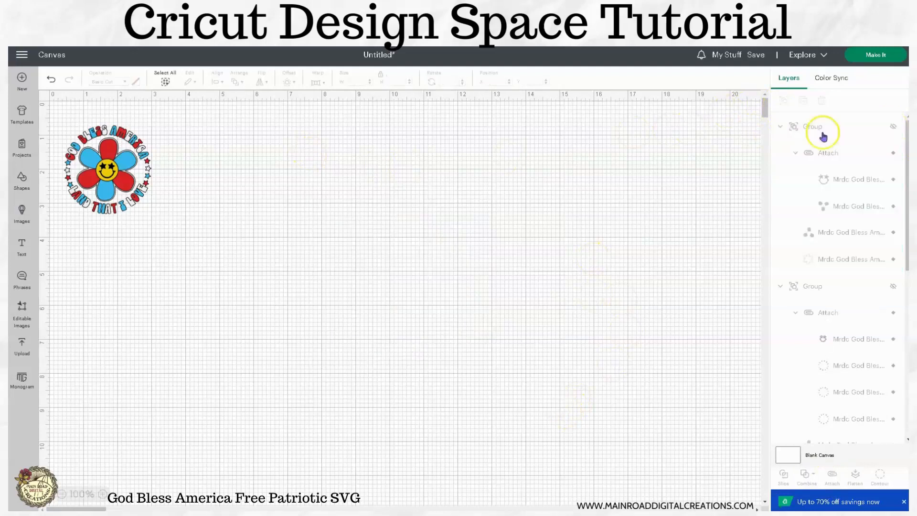
Step: Duplicate the small original design and enlarge the copy to about 7.54 × 7.69 in near the middle of the canvas
left_click(117, 161)
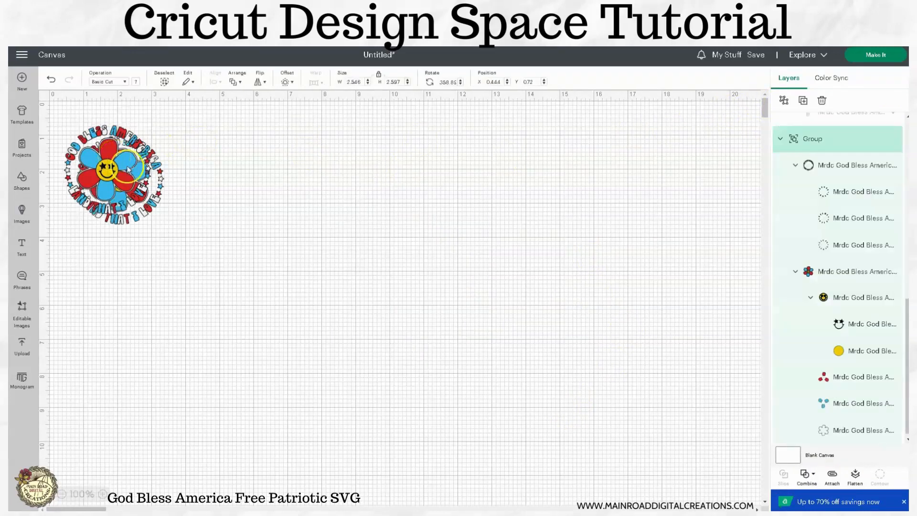
left_click_drag(117, 161, 343, 263)
left_click_drag(373, 319, 549, 436)
Step: Delete the small original design and ungroup the enlarged copy into its lettering ring and flower
left_click(143, 196)
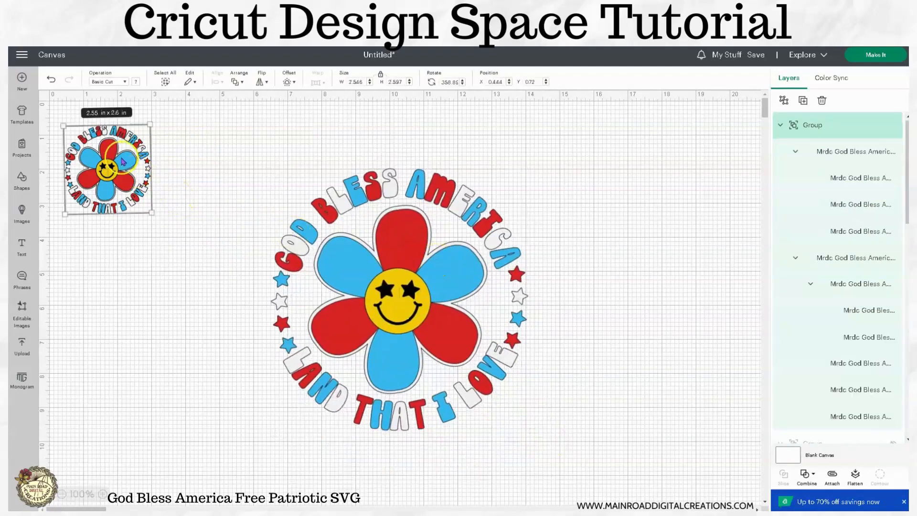
left_click(822, 100)
left_click(420, 295)
right_click(424, 297)
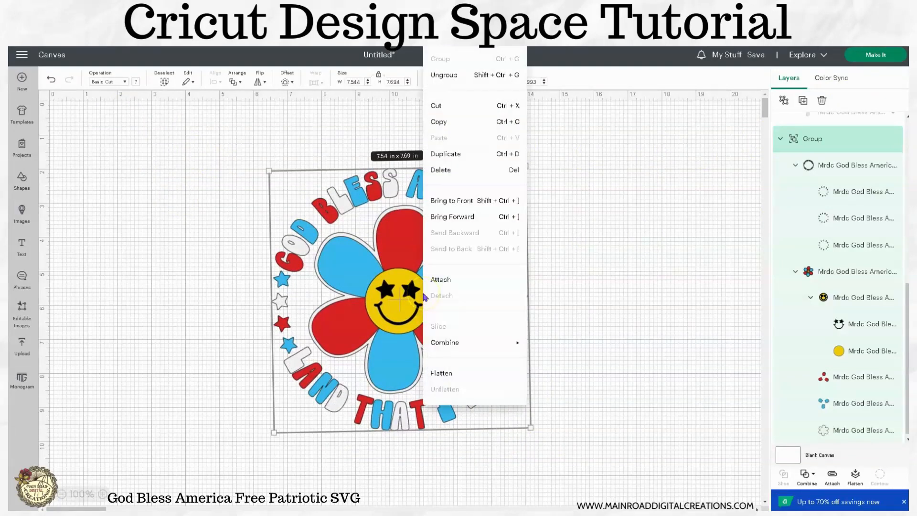
left_click(442, 75)
left_click(590, 284)
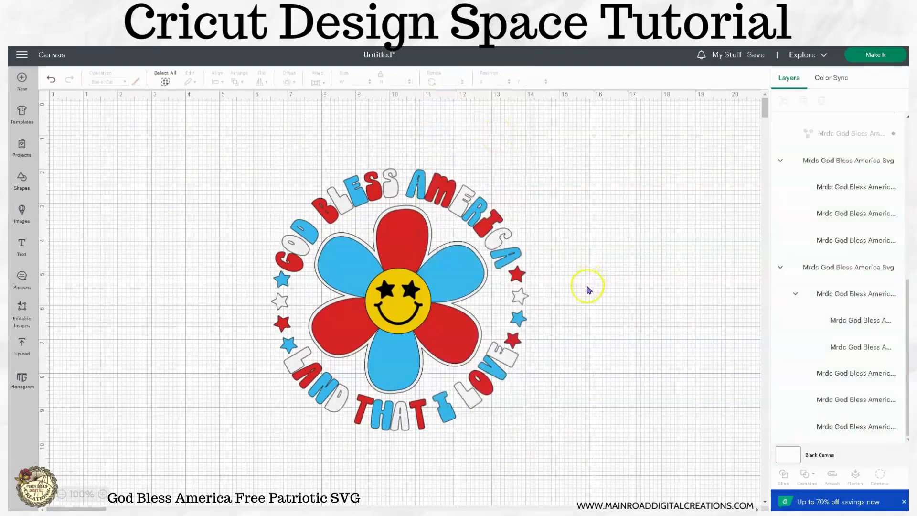
Step: Switch each of the three lettering layers in the ring off and on to see which letters it holds
left_click(450, 298)
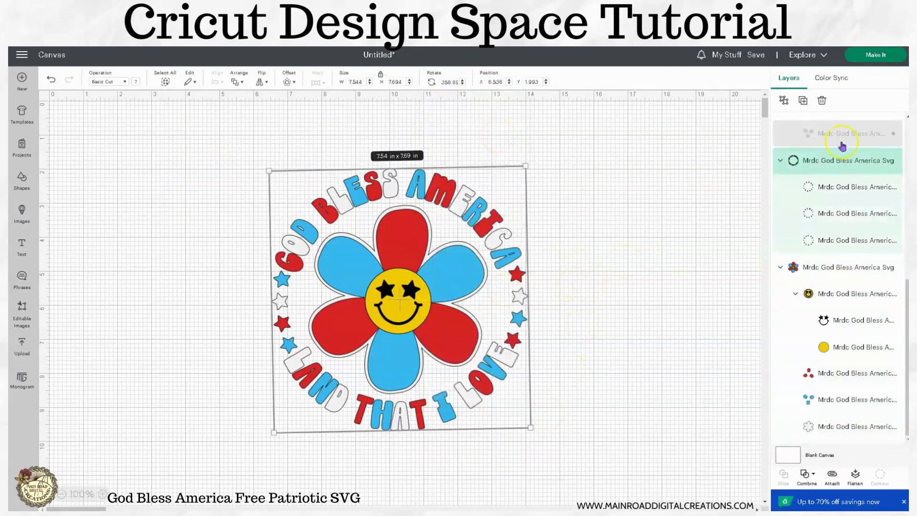
left_click(614, 238)
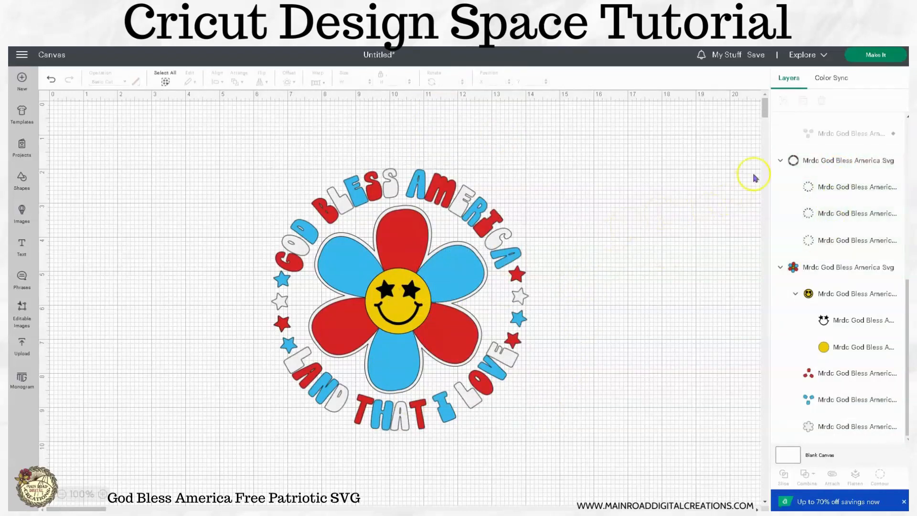
left_click(825, 190)
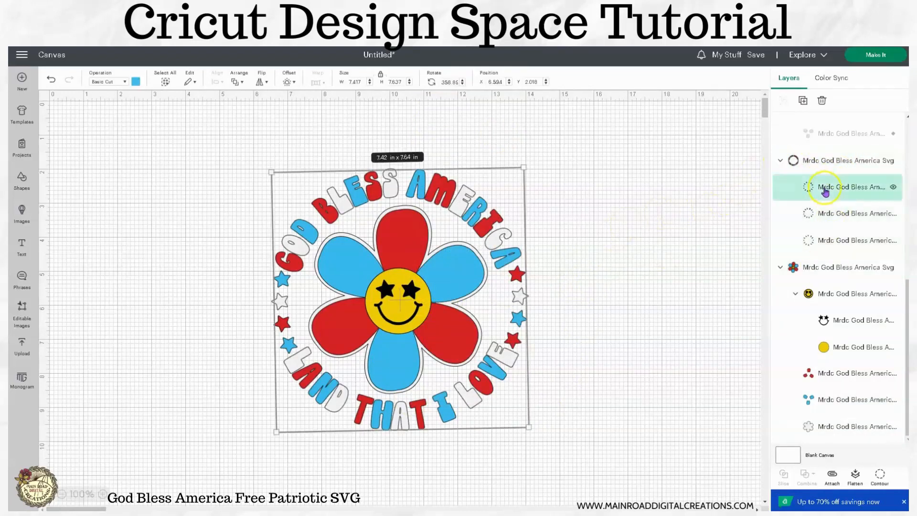
left_click(894, 190)
left_click(894, 190)
left_click(894, 215)
left_click(893, 215)
left_click(893, 240)
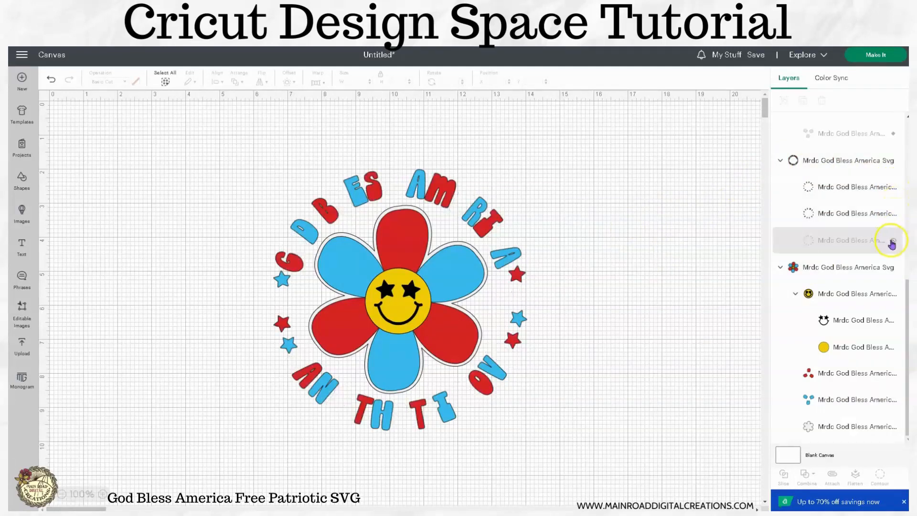
left_click(893, 240)
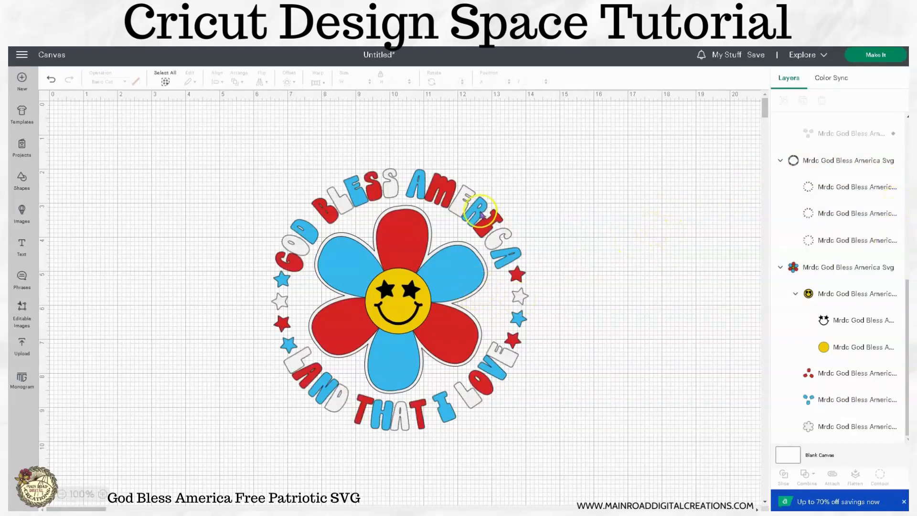
Step: Hide the blue and red lettering layers, leaving the white lettering shown, and switch the flower group off and on
left_click(893, 189)
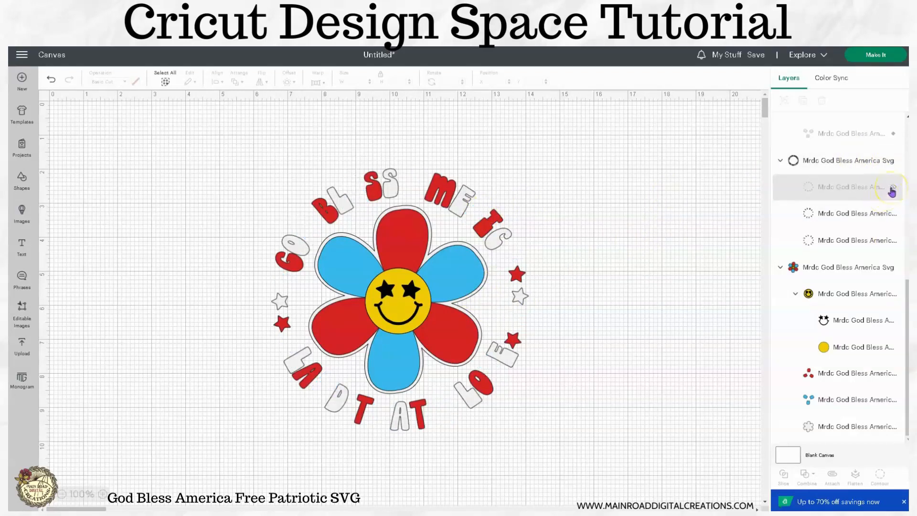
left_click(896, 218)
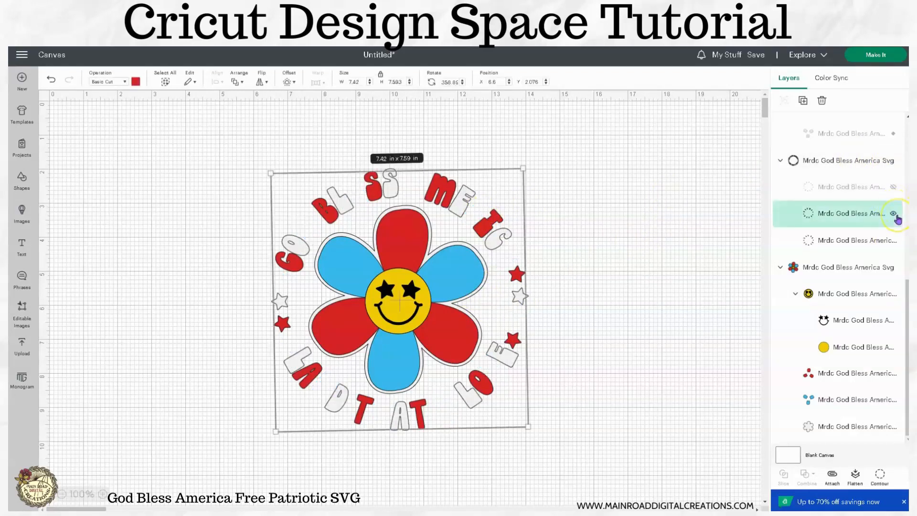
left_click(894, 215)
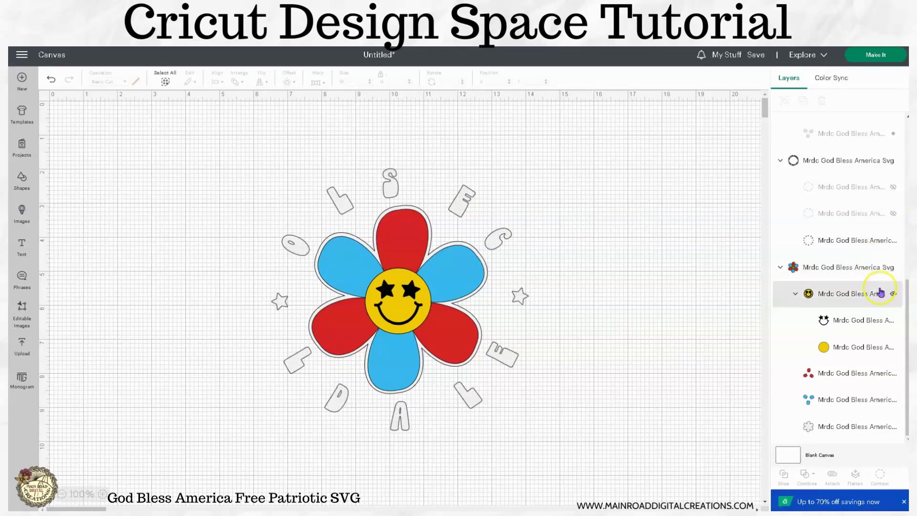
left_click(893, 268)
left_click(893, 269)
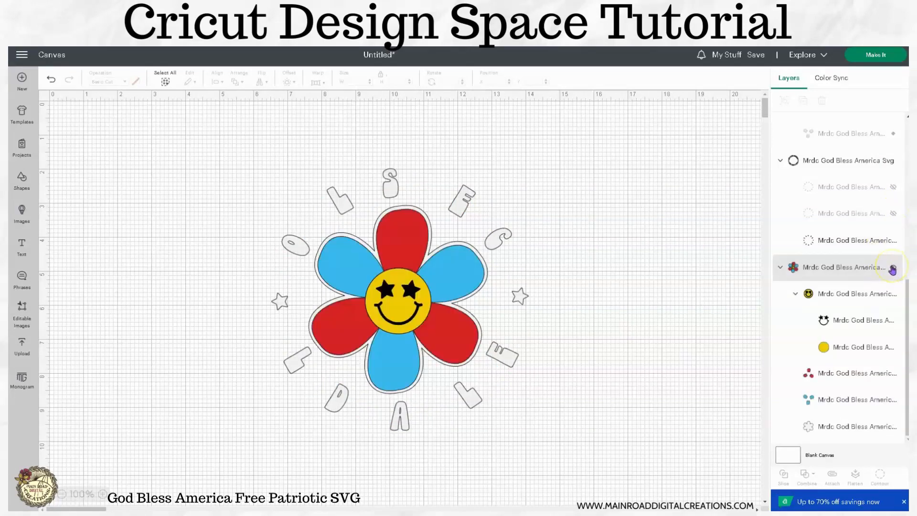
Step: Ungroup the flower into its smiley face, red petals, blue petals and white outline
left_click(812, 267)
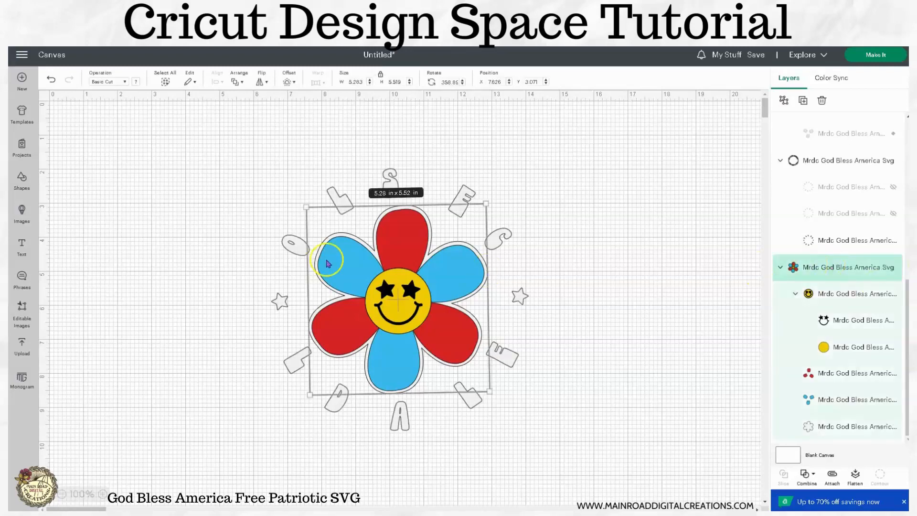
right_click(401, 258)
left_click(420, 185)
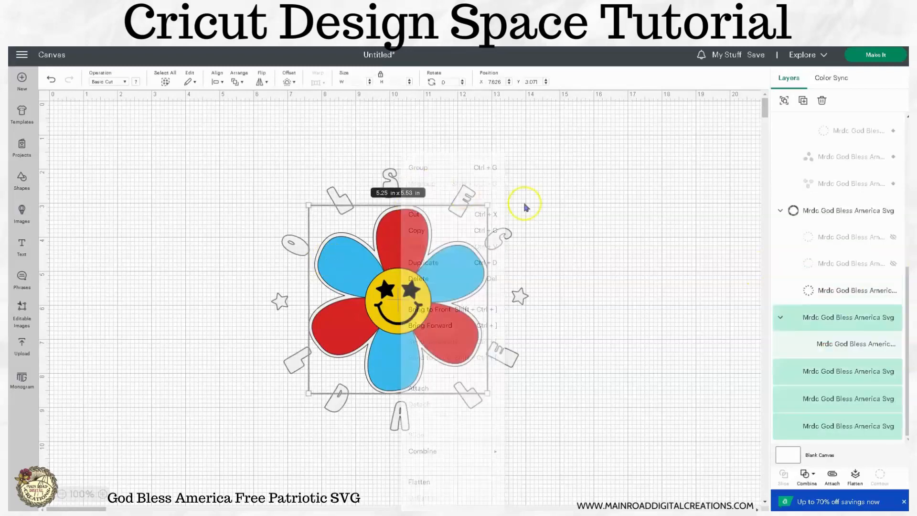
left_click(600, 371)
left_click(420, 266)
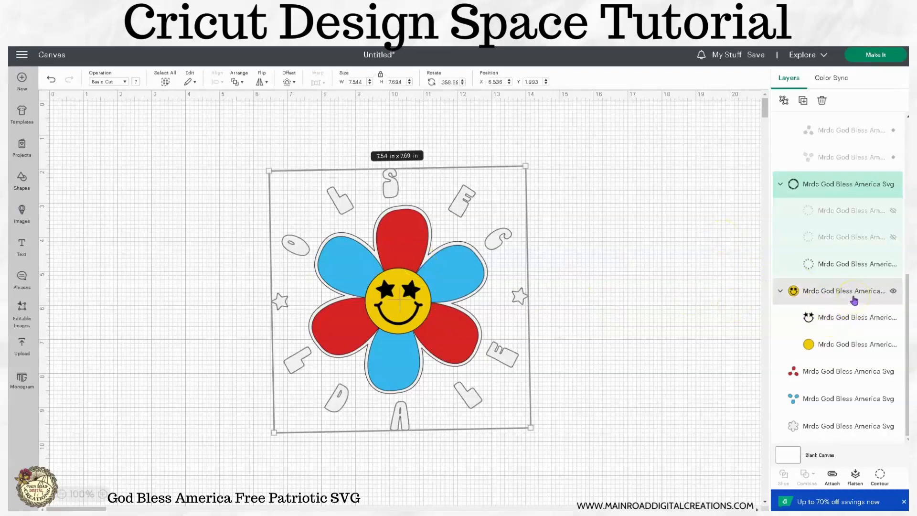
Step: Attach the white flower outline to the white lettering layer and send the attached set to the back
left_click(813, 430)
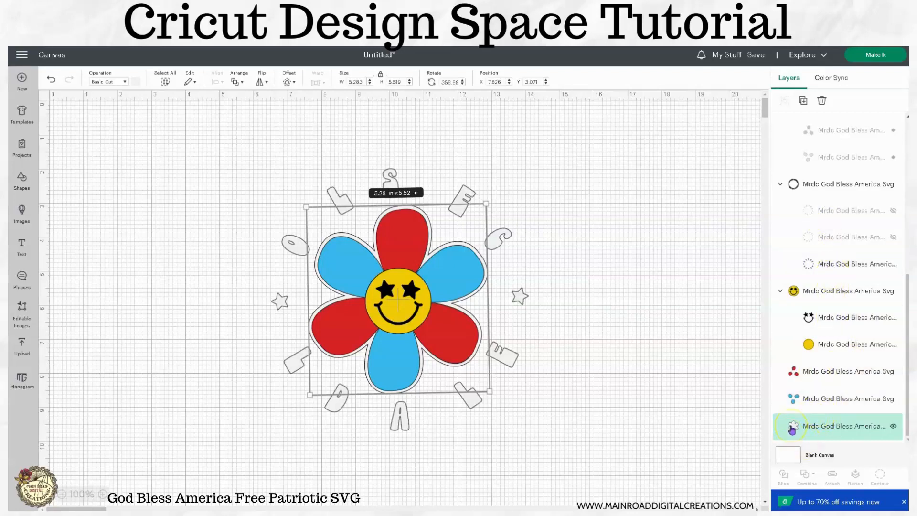
left_click(823, 264, "shift")
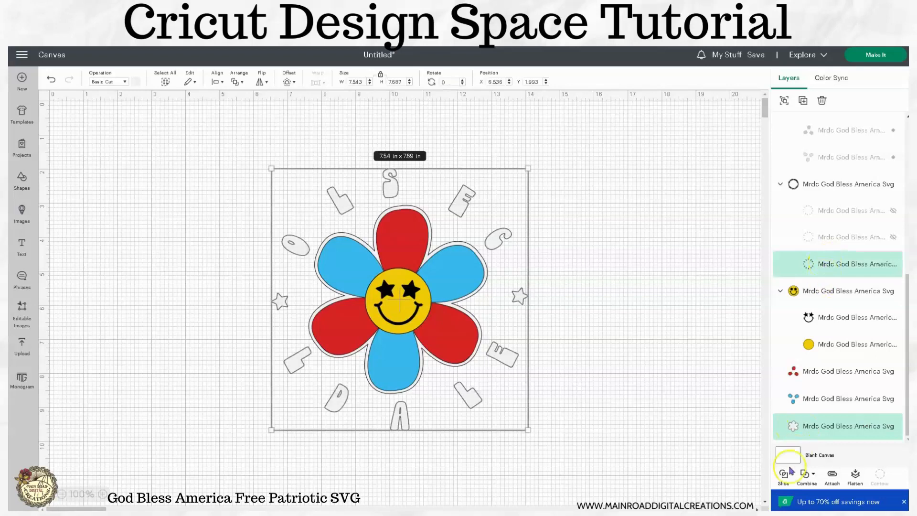
left_click(833, 475)
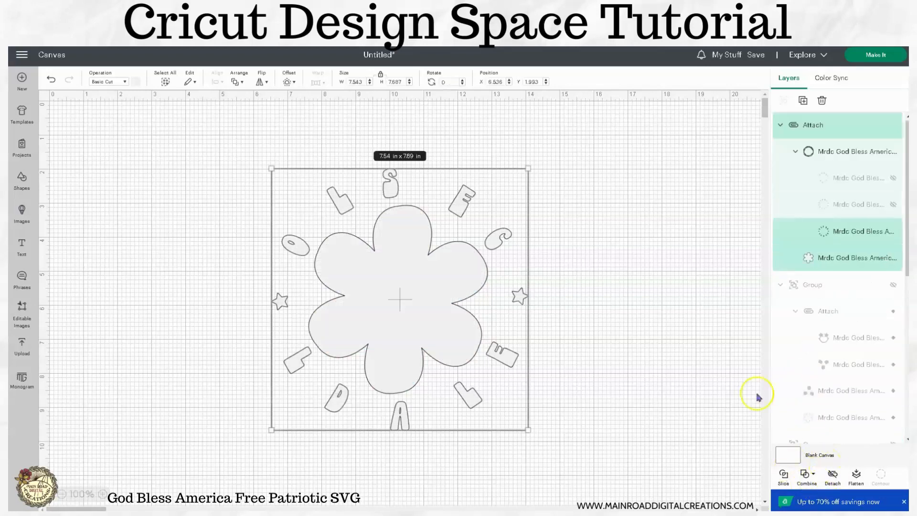
right_click(427, 298)
left_click(449, 249)
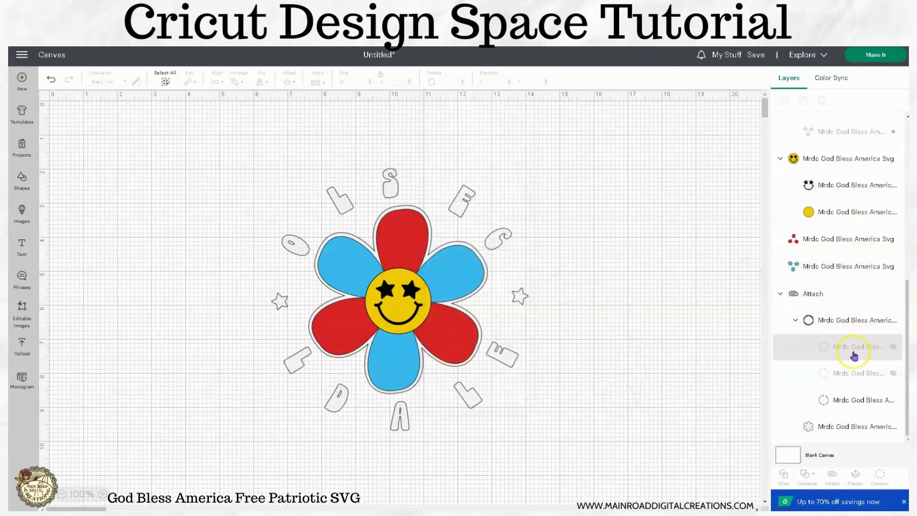
Step: Switch the formerly blue lettering layer inside the attached set on and off to check its colour
left_click(892, 349)
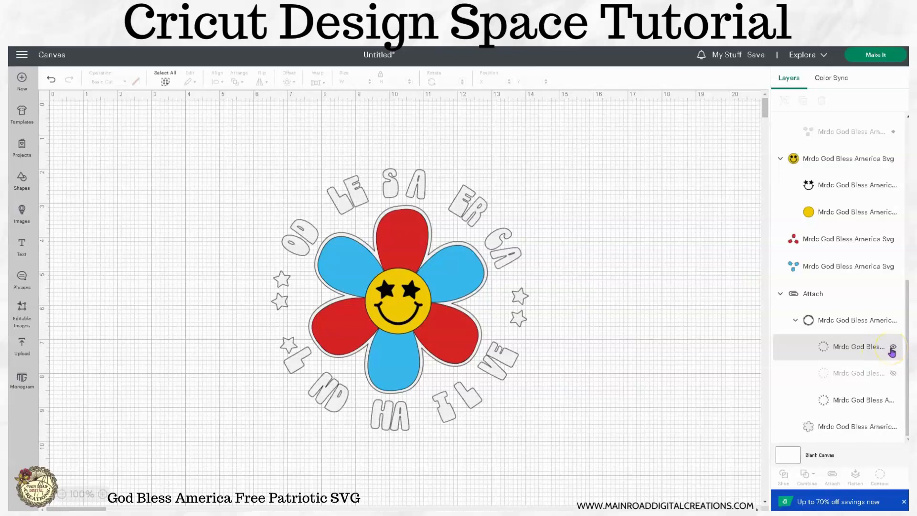
left_click(892, 349)
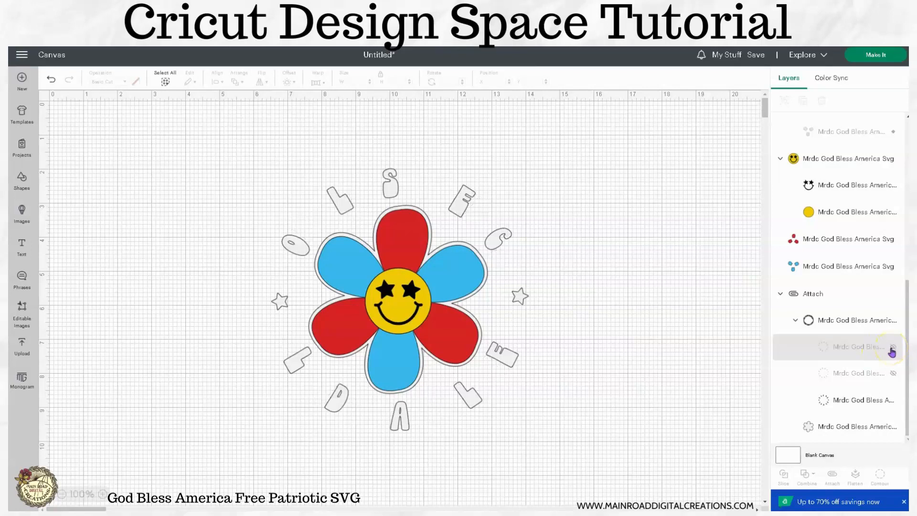
left_click(893, 349)
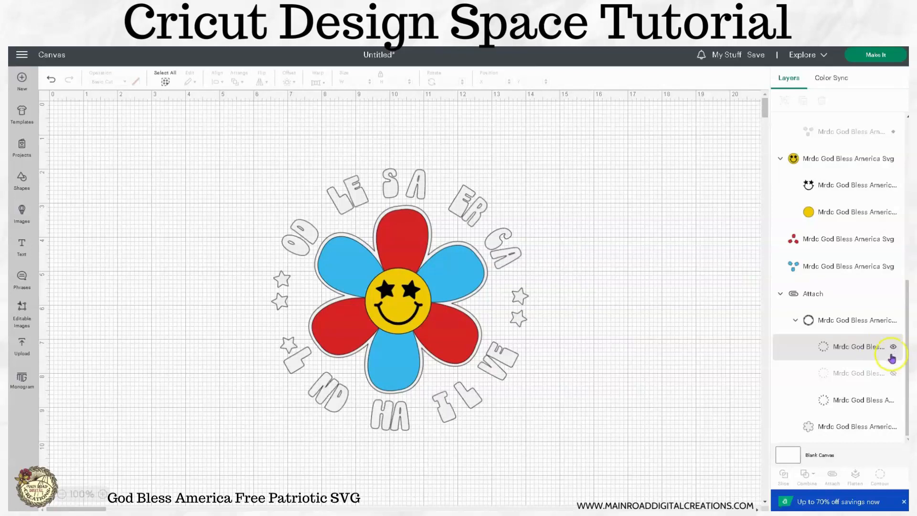
left_click(888, 350)
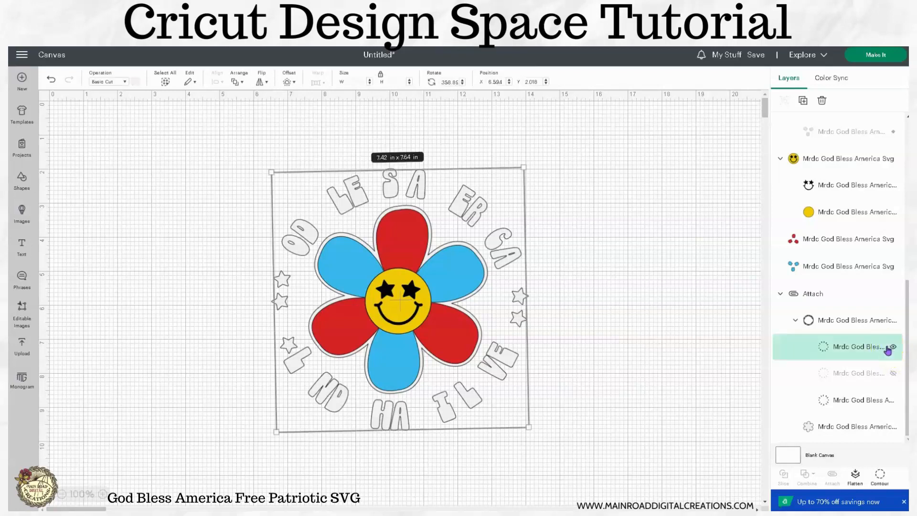
left_click(893, 349)
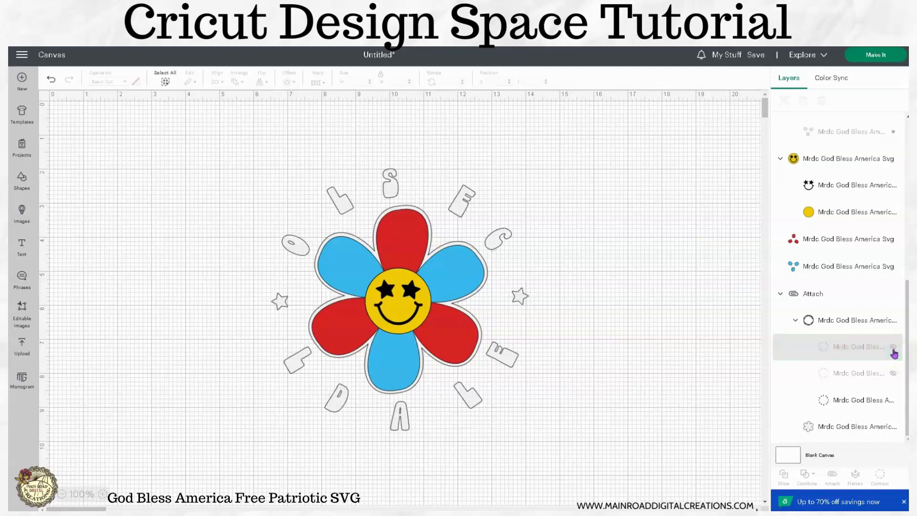
left_click(893, 348)
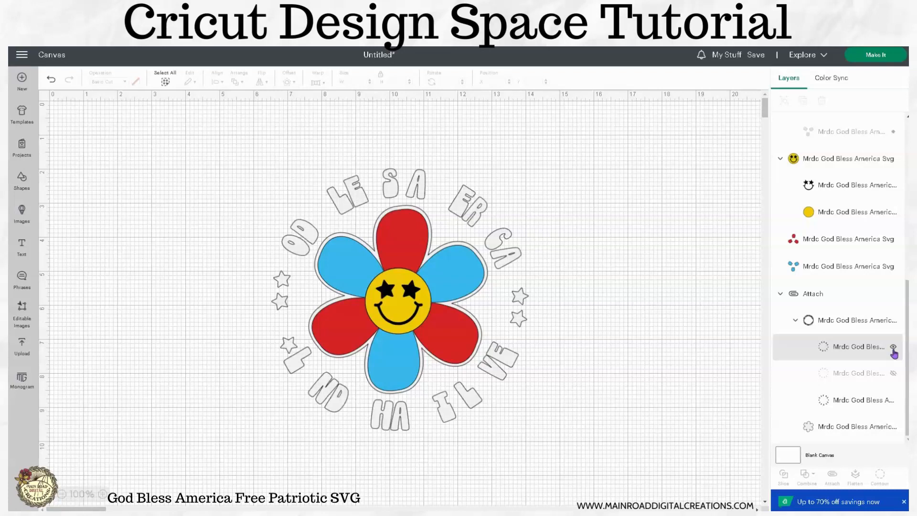
Step: Undo the attaching, ungrouping and layer hiding back to the full-colour lettering ring and grouped flower
left_click(52, 80)
left_click(52, 80)
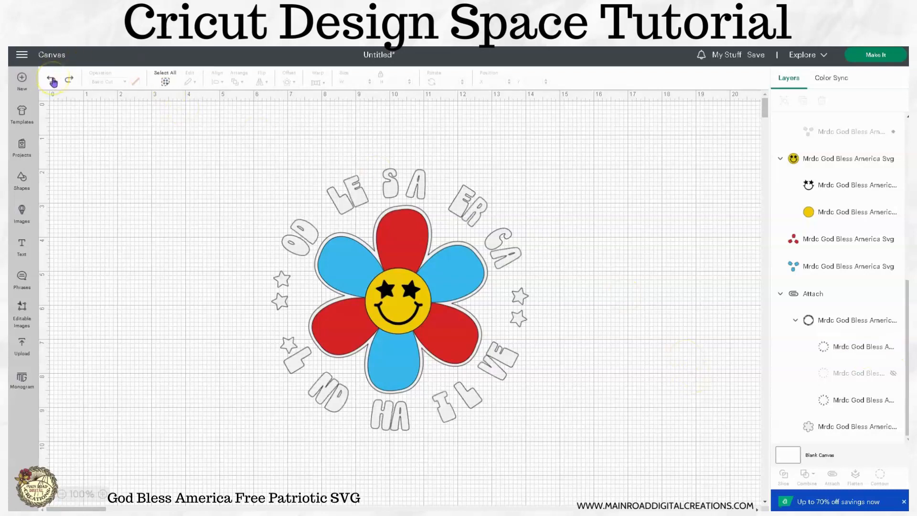
left_click(52, 80)
left_click(52, 80)
left_click(52, 80)
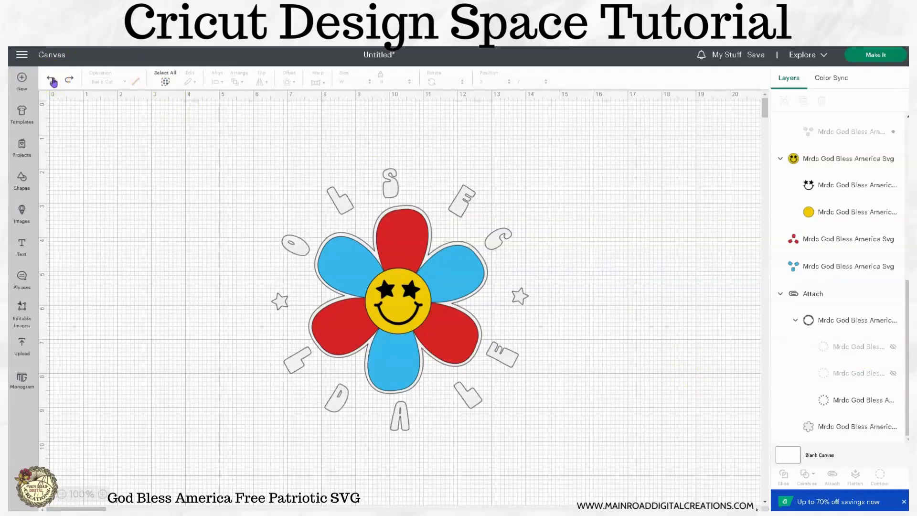
left_click(52, 81)
left_click(52, 80)
left_click(52, 80)
left_click(52, 80)
left_click(52, 80)
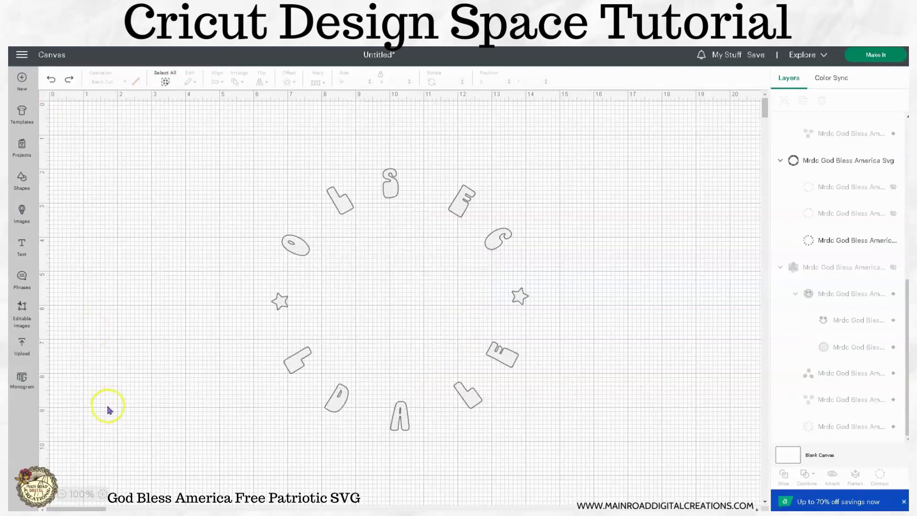
left_click(51, 81)
left_click(50, 81)
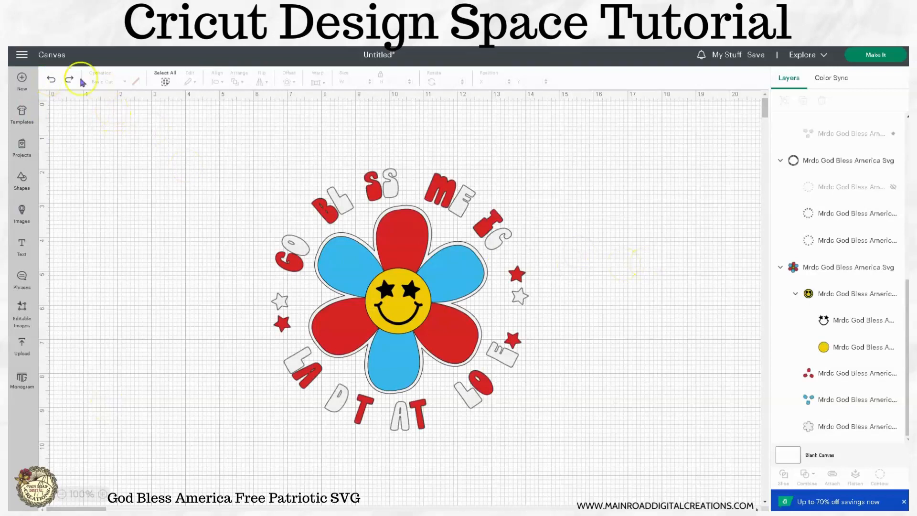
left_click(52, 79)
left_click(51, 80)
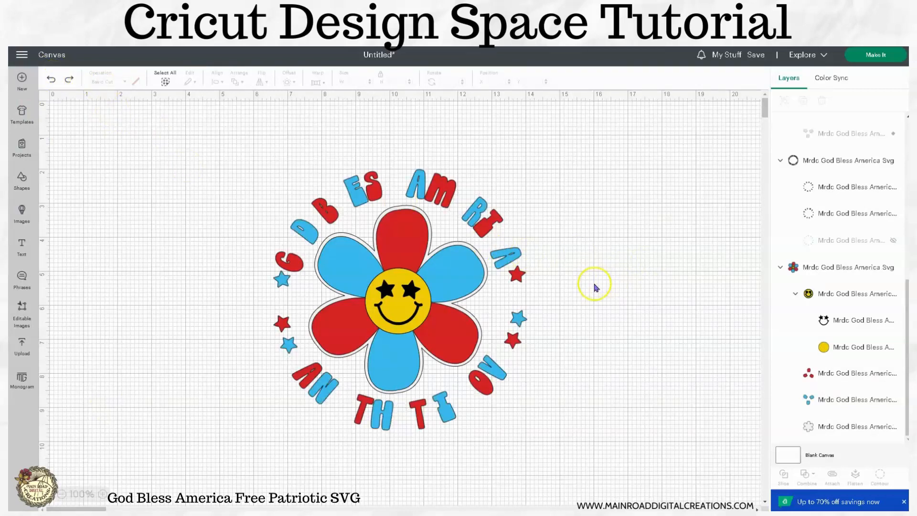
left_click(52, 80)
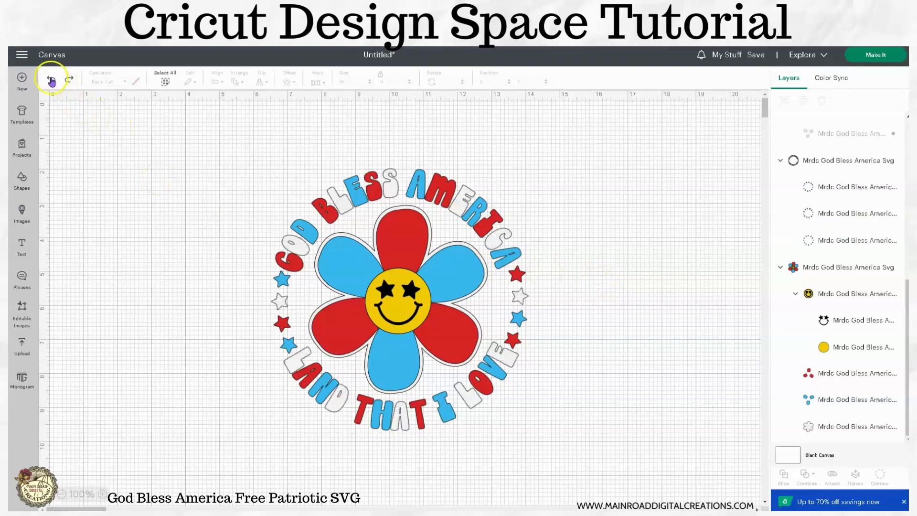
Step: Ungroup the lettering ring into separate blue, red and white lettering layers
left_click(489, 258)
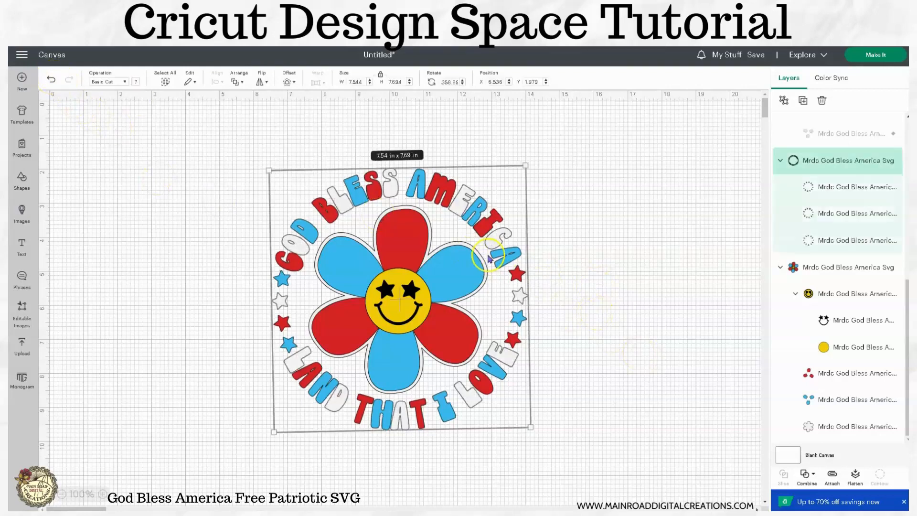
right_click(489, 258)
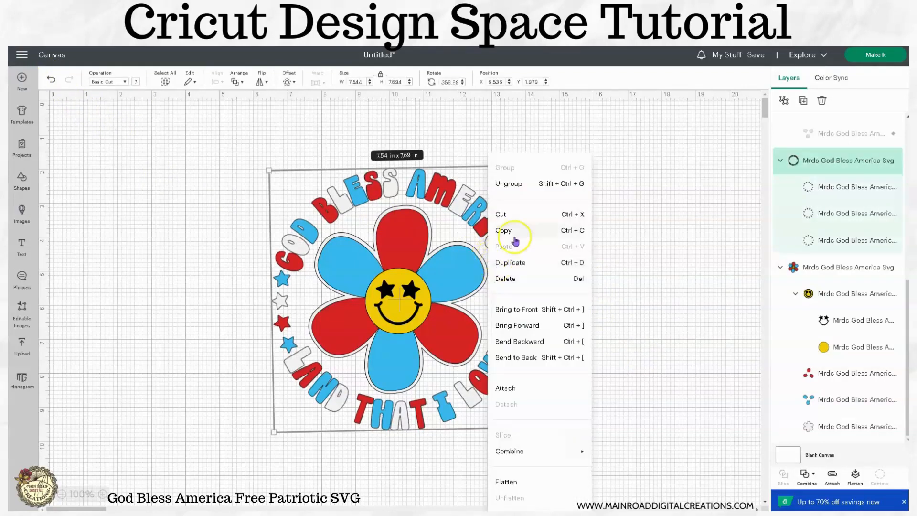
left_click(525, 197)
left_click(526, 235)
left_click(492, 231)
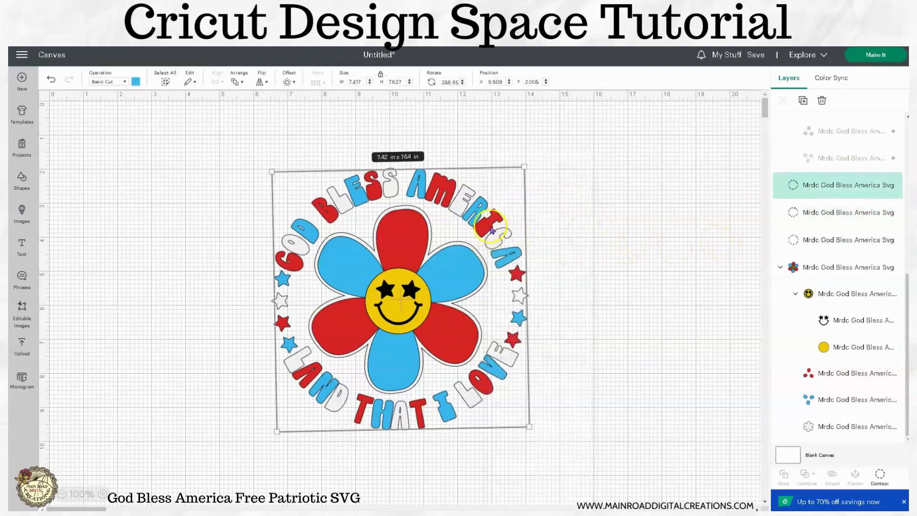
right_click(492, 231)
left_click(583, 233)
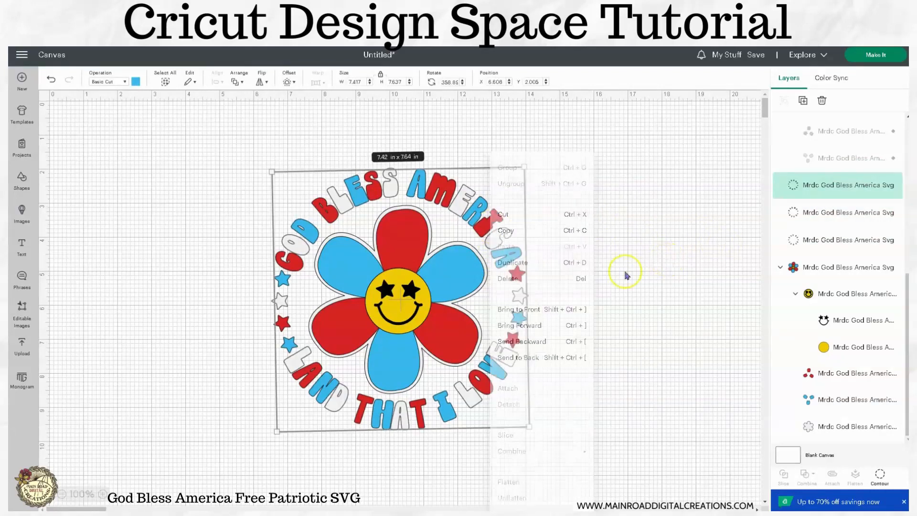
left_click_drag(493, 228, 494, 228)
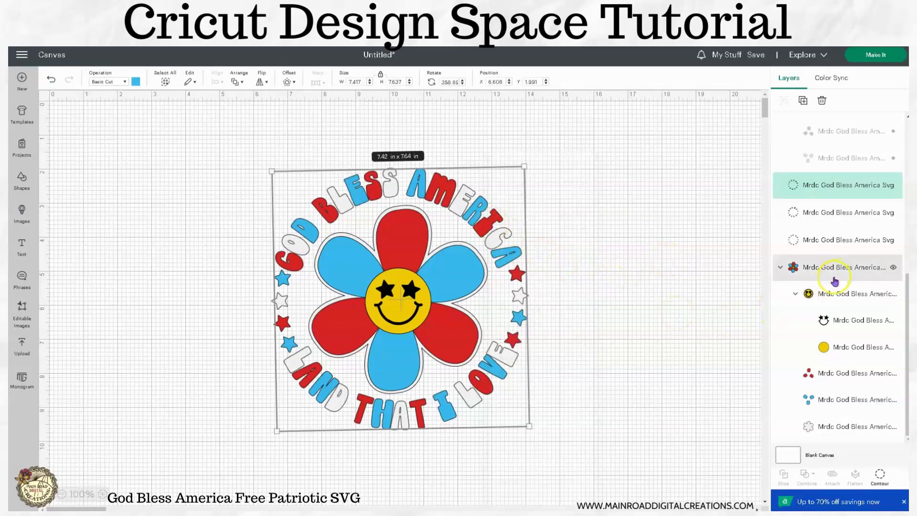
Step: Ungroup the flower and the smiley face nested inside it into separate layers
left_click(812, 267)
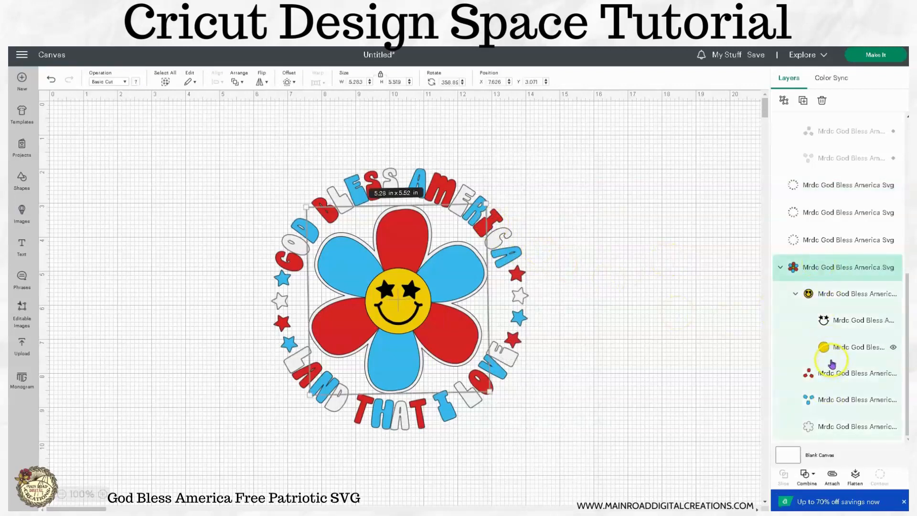
right_click(426, 300)
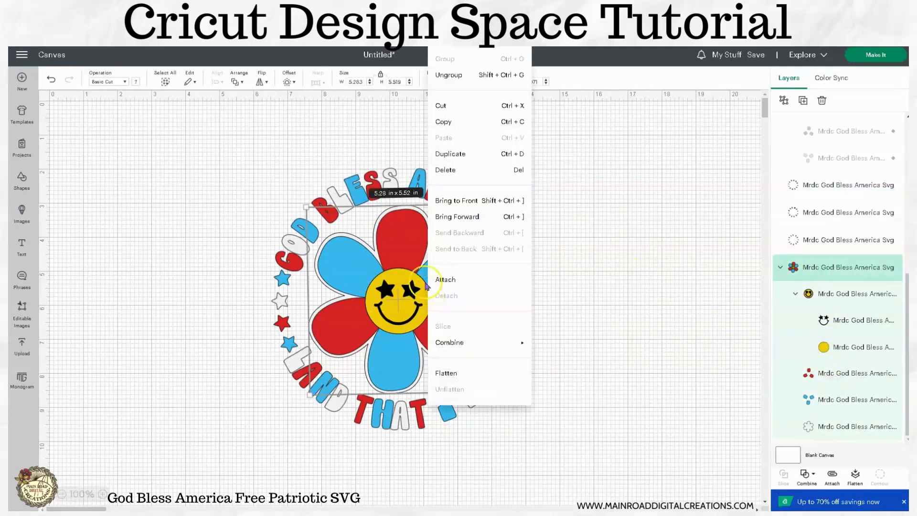
left_click(452, 75)
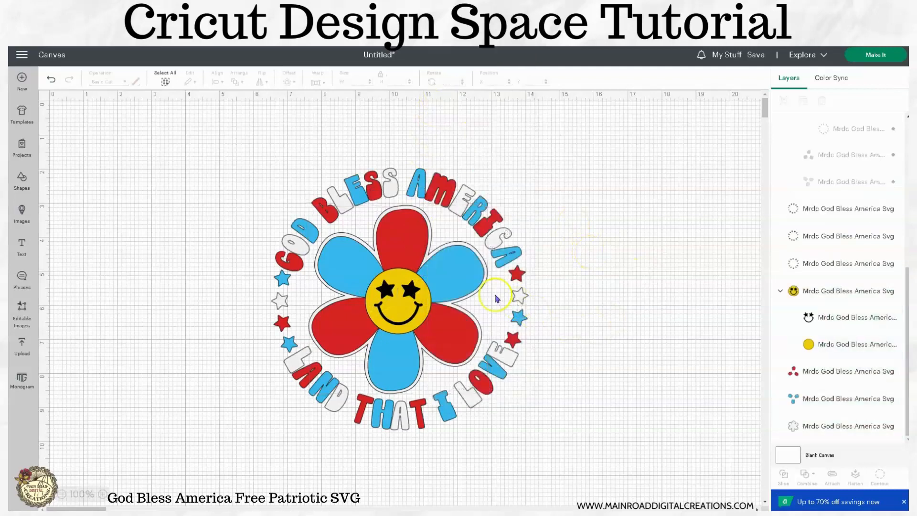
left_click(480, 294)
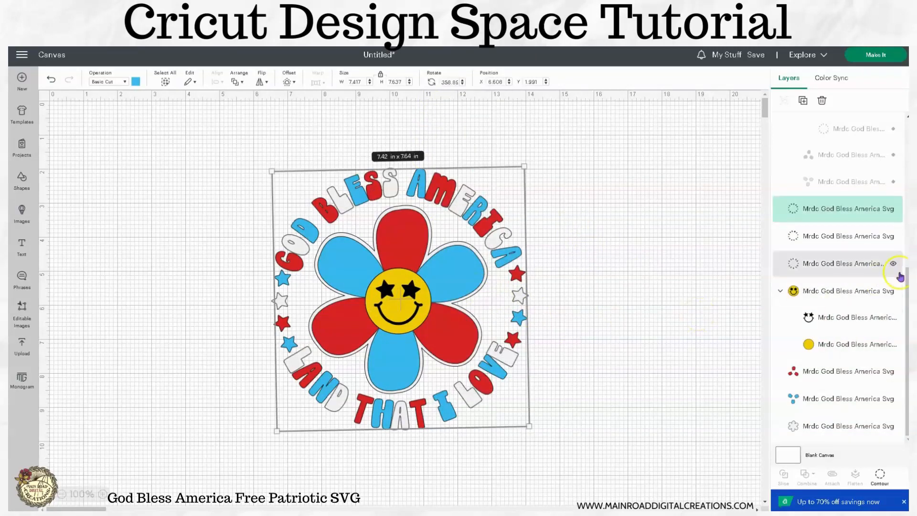
left_click(834, 292)
right_click(419, 303)
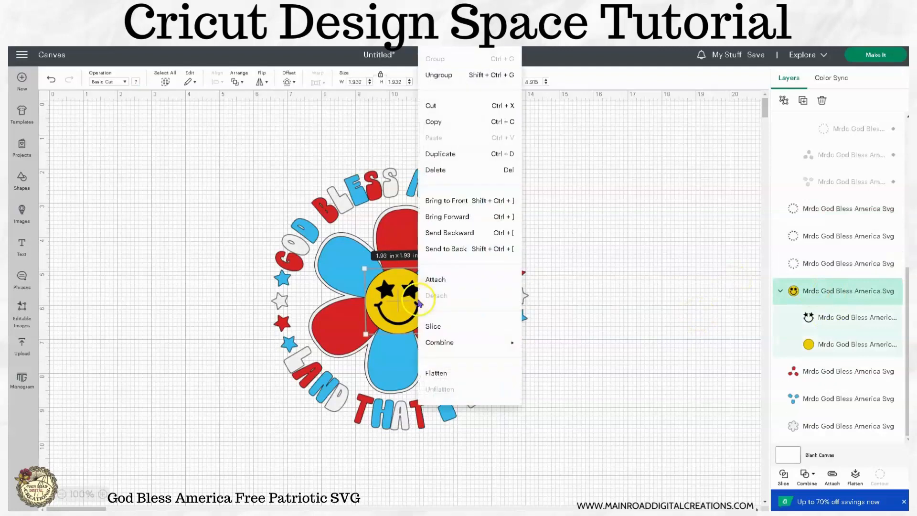
left_click(433, 67)
left_click(670, 331)
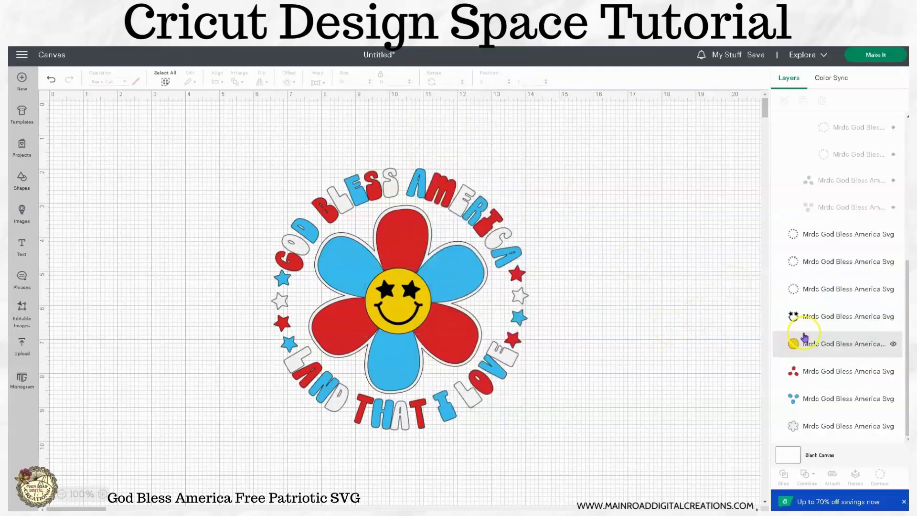
Step: Select all the visible lettering and flower pieces and bring them to the front, above the hidden groups
scroll(806, 329, "up", 3)
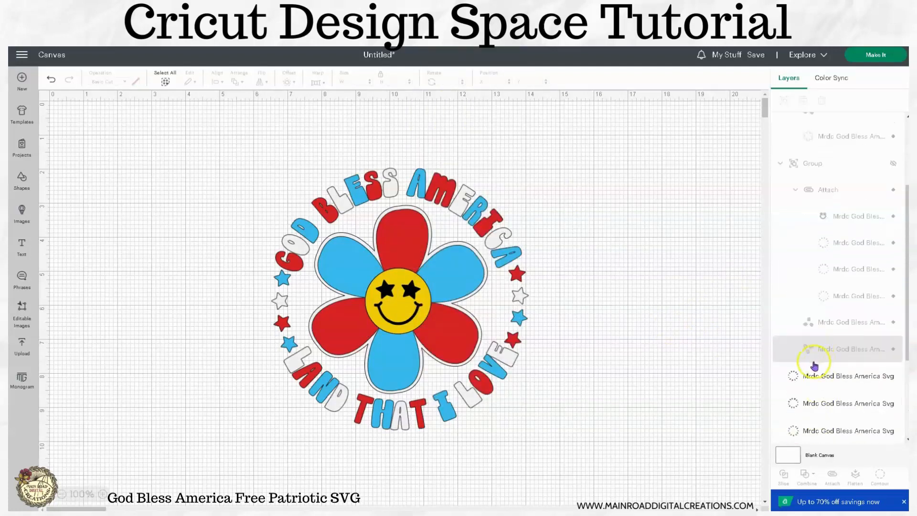
scroll(854, 246, "up", 3)
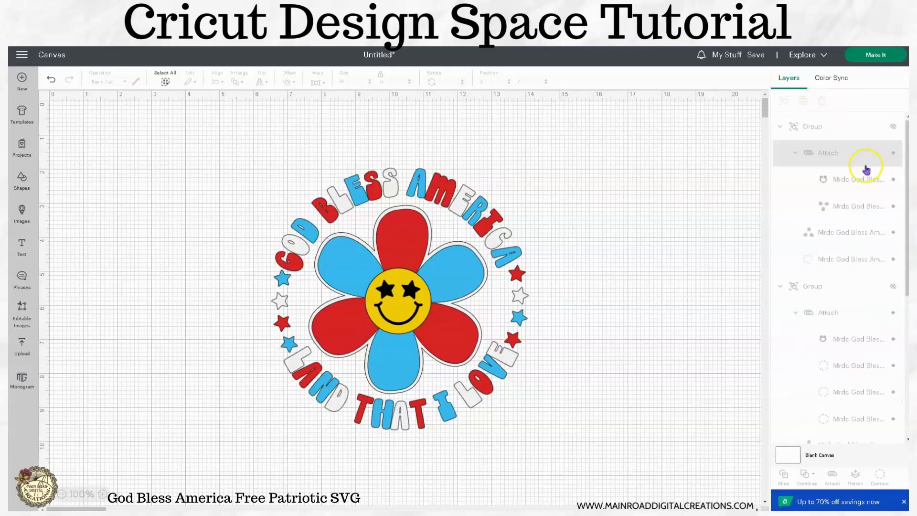
left_click_drag(607, 463, 254, 138)
right_click(447, 302)
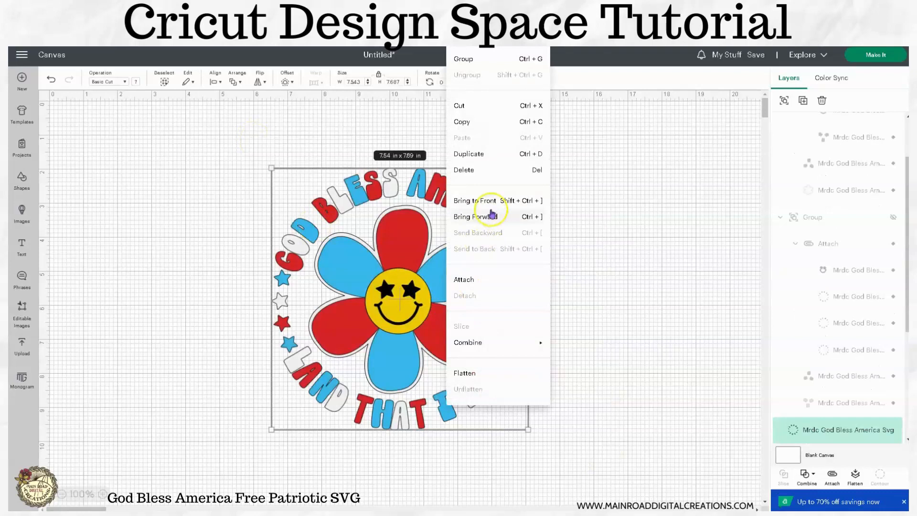
left_click(639, 325)
scroll(831, 329, "up", 5)
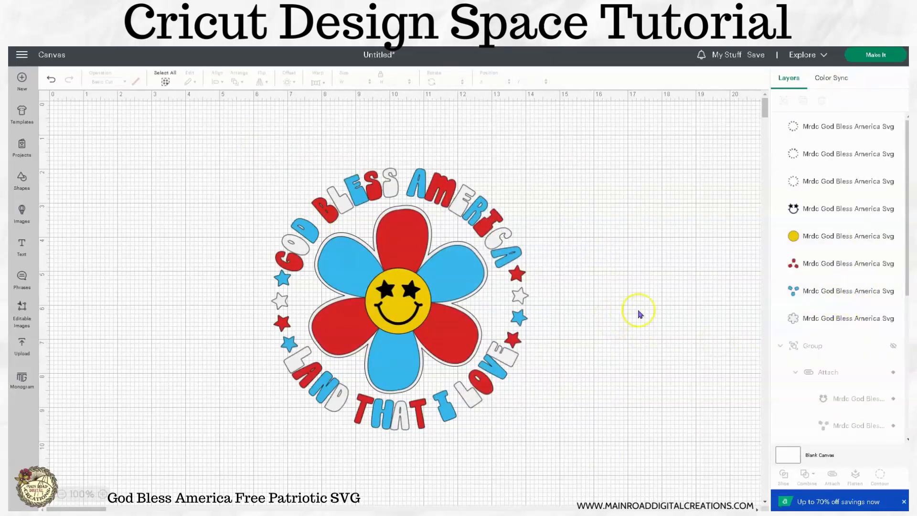
Step: Check the colour swatch of each of the three lettering layers to identify which is which
left_click(407, 293)
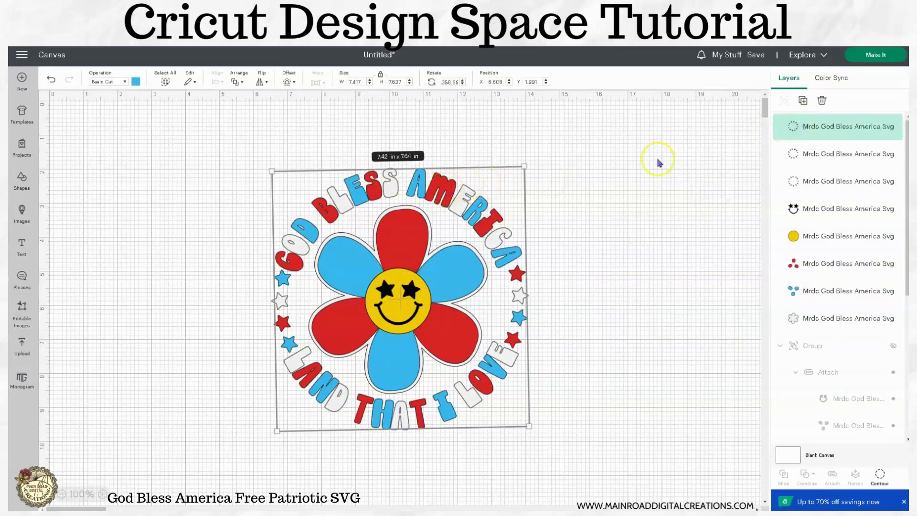
left_click(820, 153)
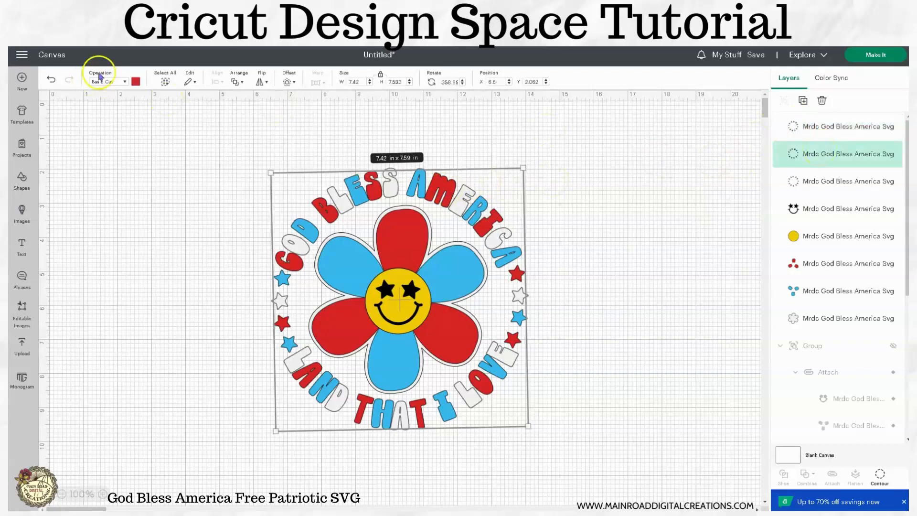
left_click(814, 180)
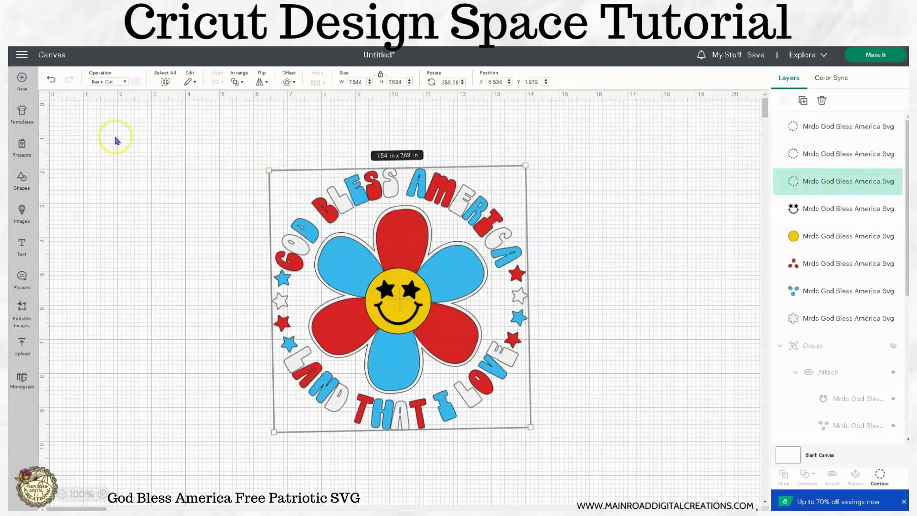
left_click(604, 214)
left_click(443, 341)
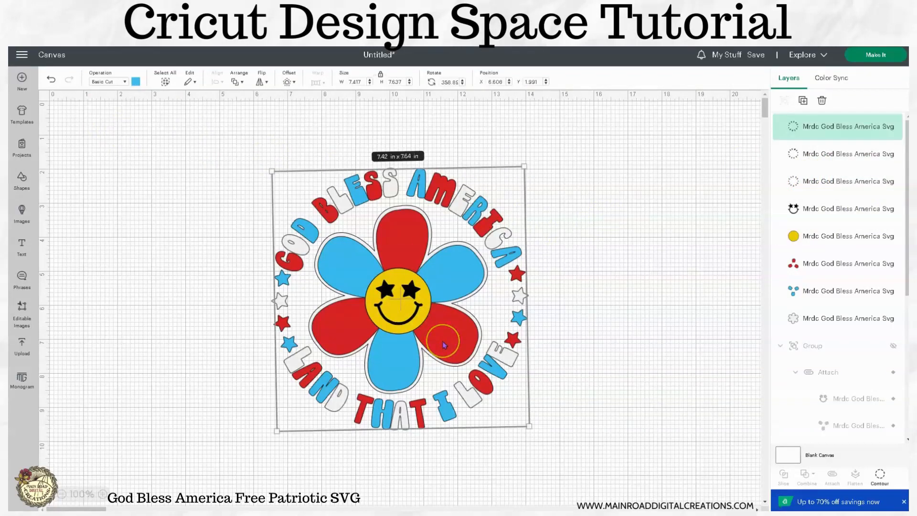
Step: Attach the red petals to the red lettering layer and hide the attached set
left_click(825, 266)
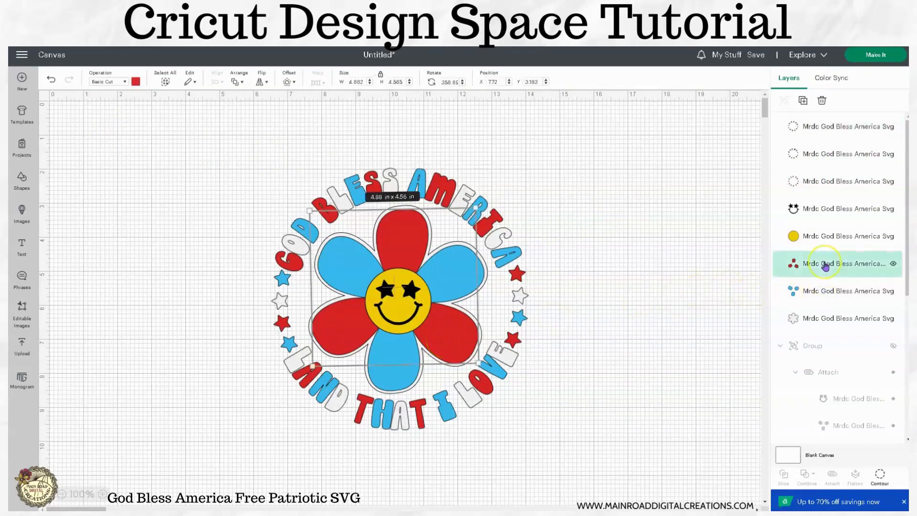
left_click(819, 160)
left_click(808, 263, "shift")
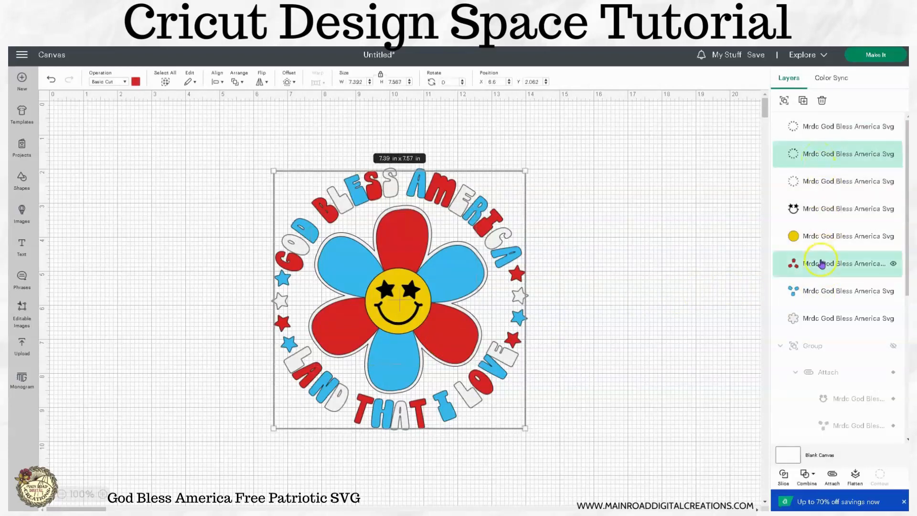
left_click(834, 475)
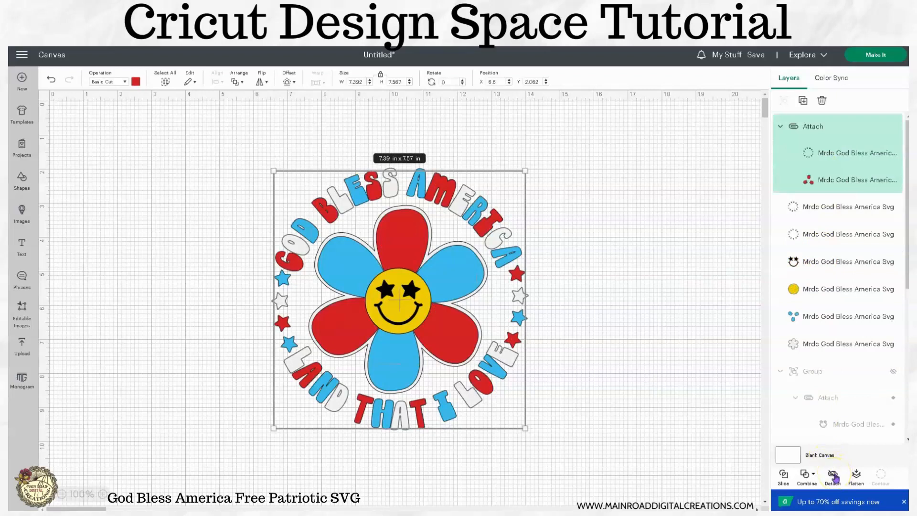
left_click(892, 128)
Step: Attach the blue petals to the blue lettering layer and hide the attached set
left_click(850, 216)
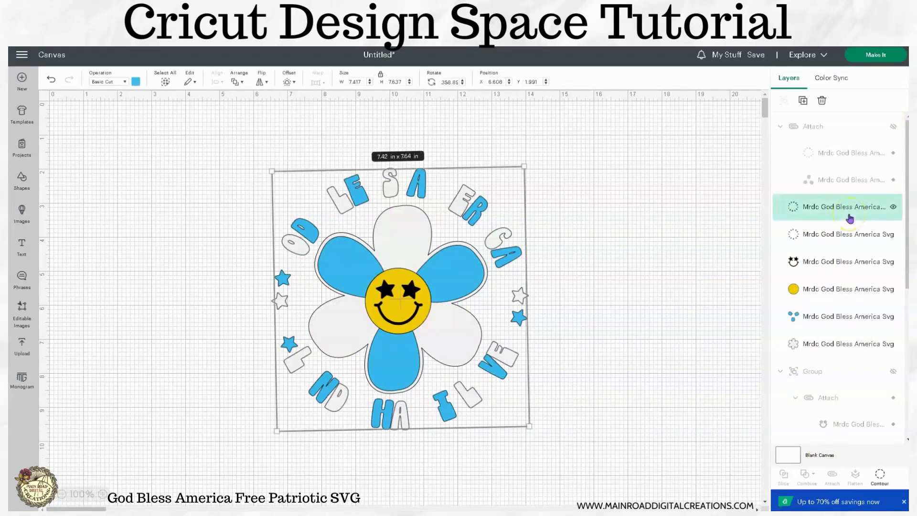
left_click(795, 317, "shift")
left_click(832, 476)
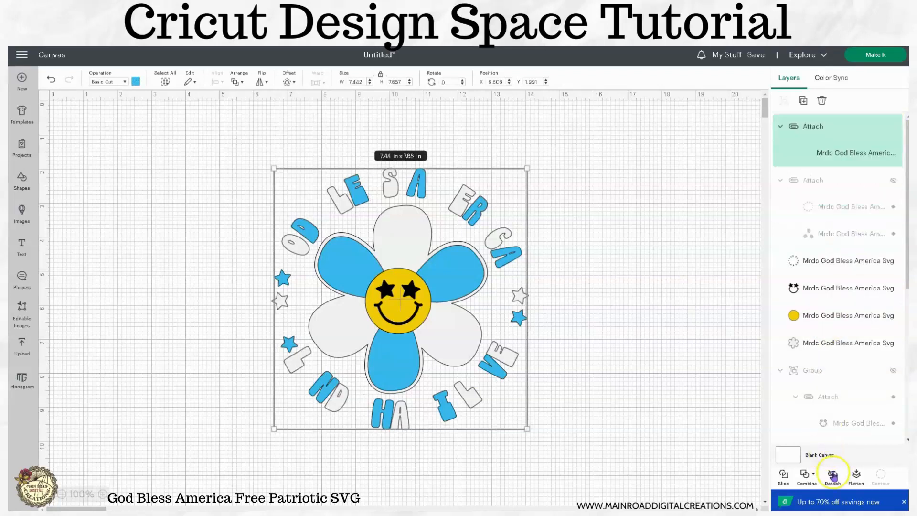
left_click(893, 128)
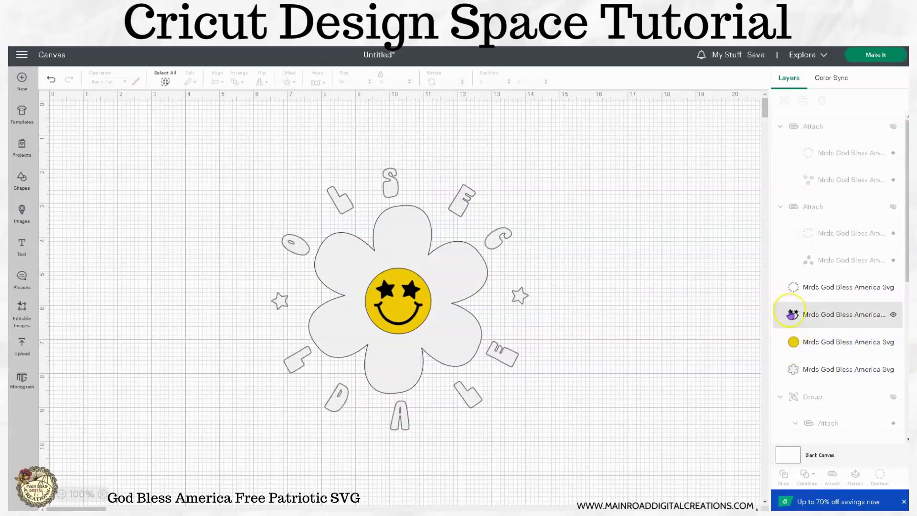
Step: Attach the white flower outline to the white lettering layer
left_click(808, 290)
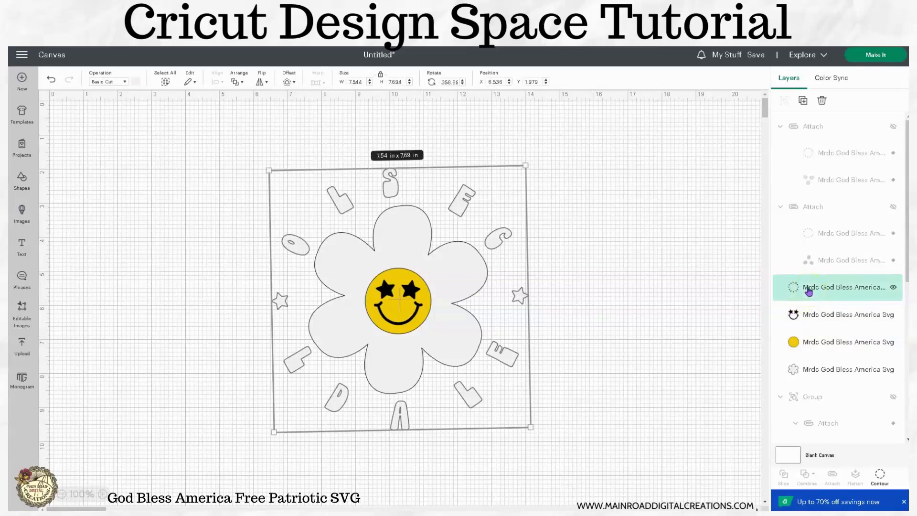
left_click(812, 370, "shift")
left_click(831, 484)
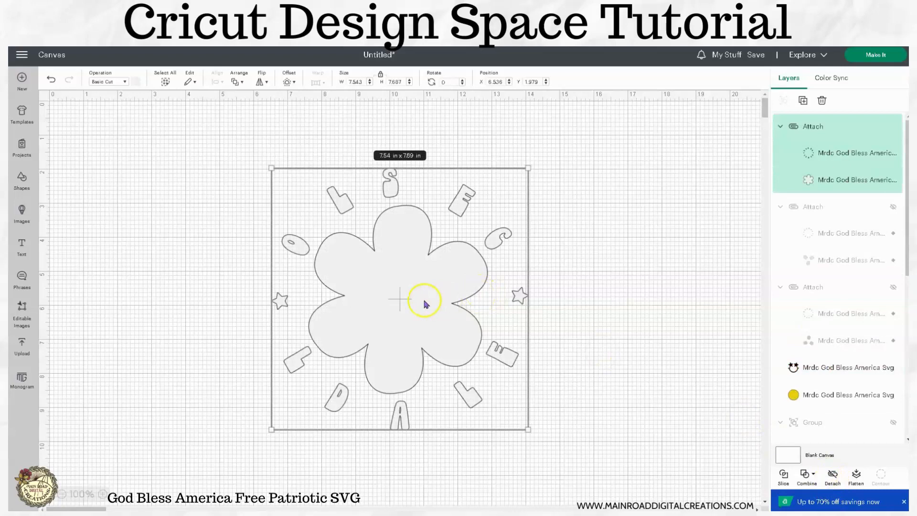
Step: Show the blue and red attached sets again and reorder the white attached set beneath the yellow circle layer
left_click(893, 206)
left_click(893, 287)
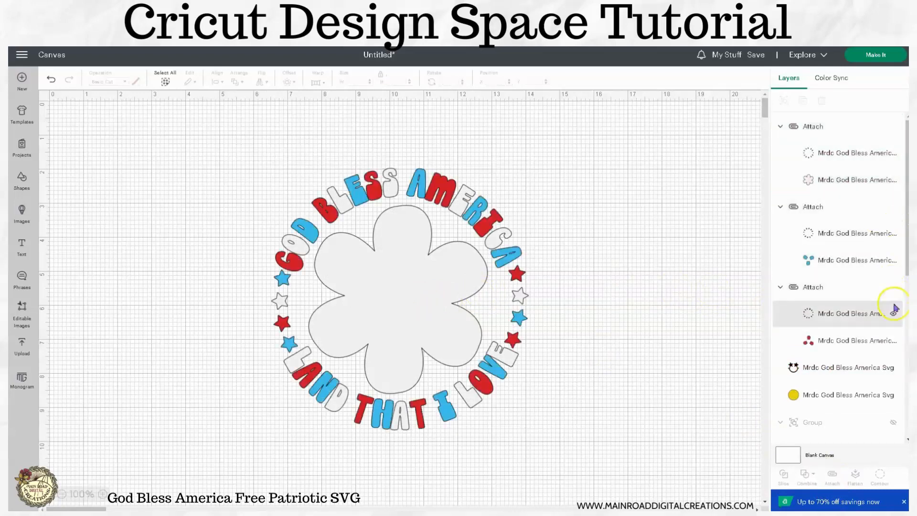
left_click(819, 133)
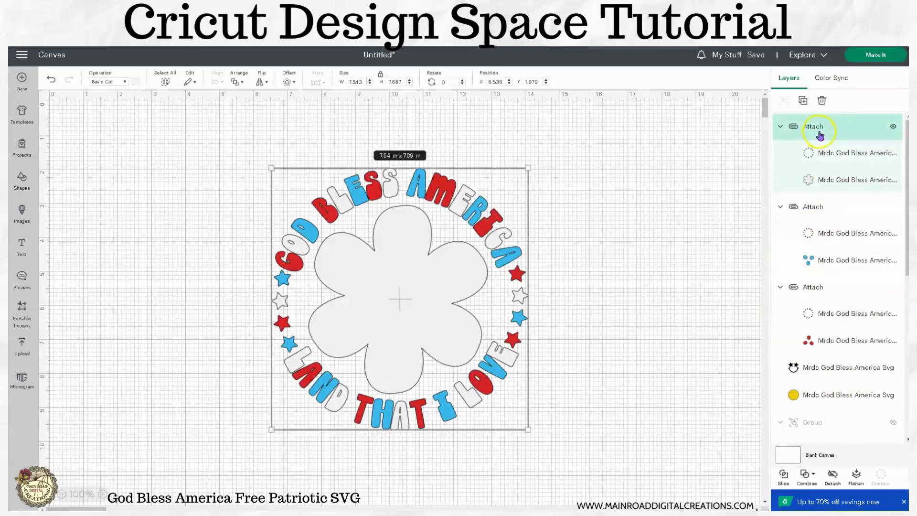
left_click_drag(818, 133, 835, 327)
left_click(621, 284)
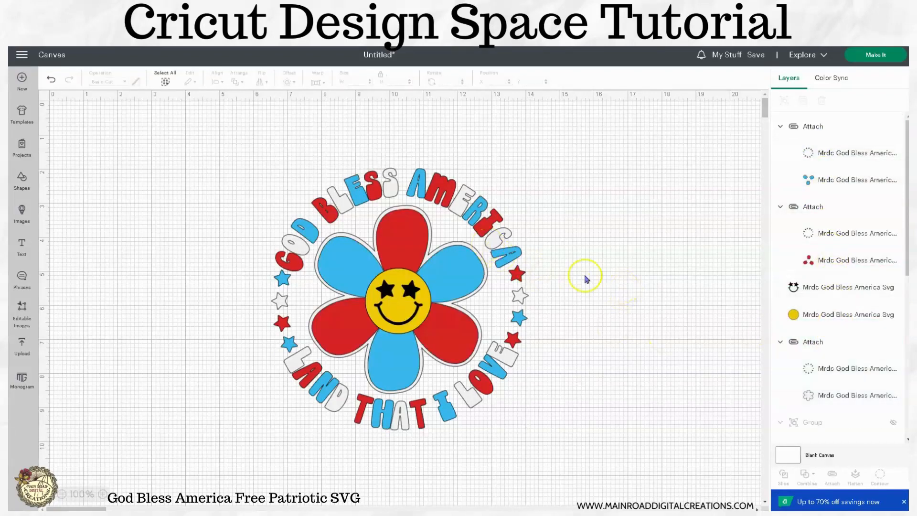
Step: Open the cut preparation and review the white, black, red, yellow and blue mats in turn
left_click(876, 55)
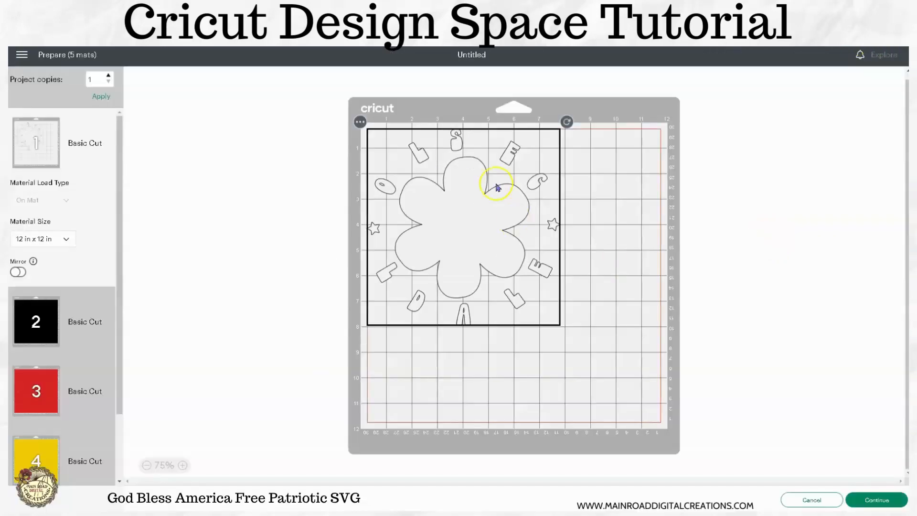
left_click(28, 327)
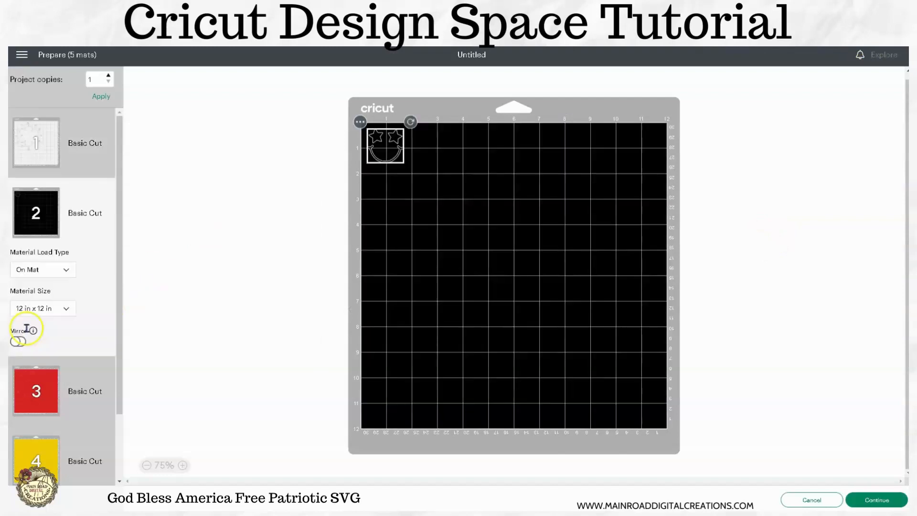
left_click(38, 391)
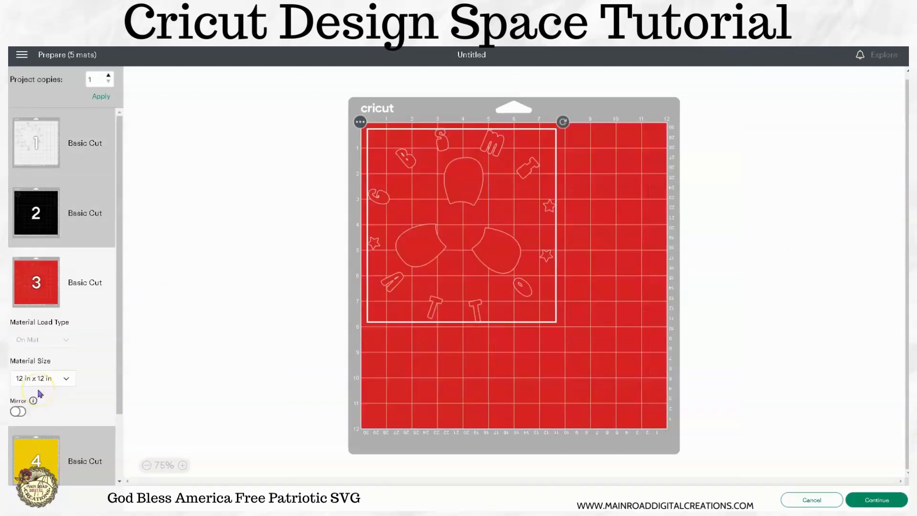
left_click(41, 455)
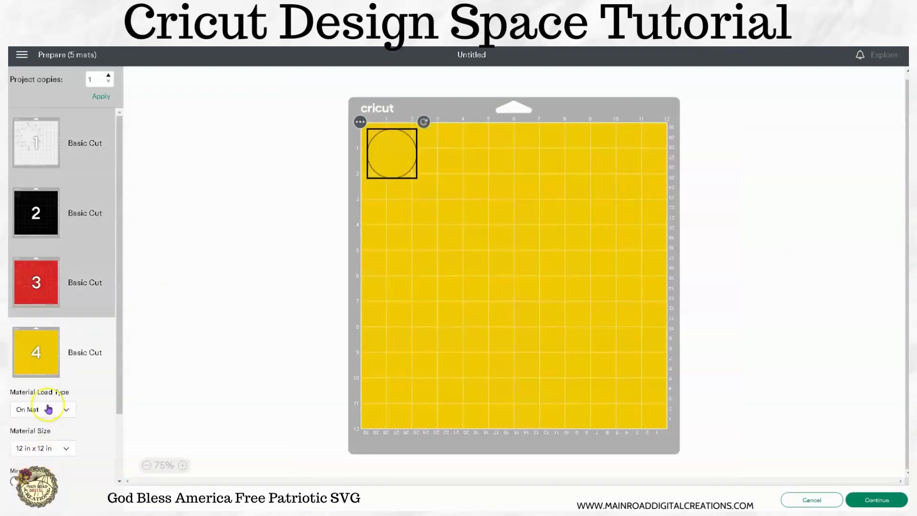
scroll(45, 408, "down", 3)
left_click(36, 447)
scroll(65, 417, "up", 1)
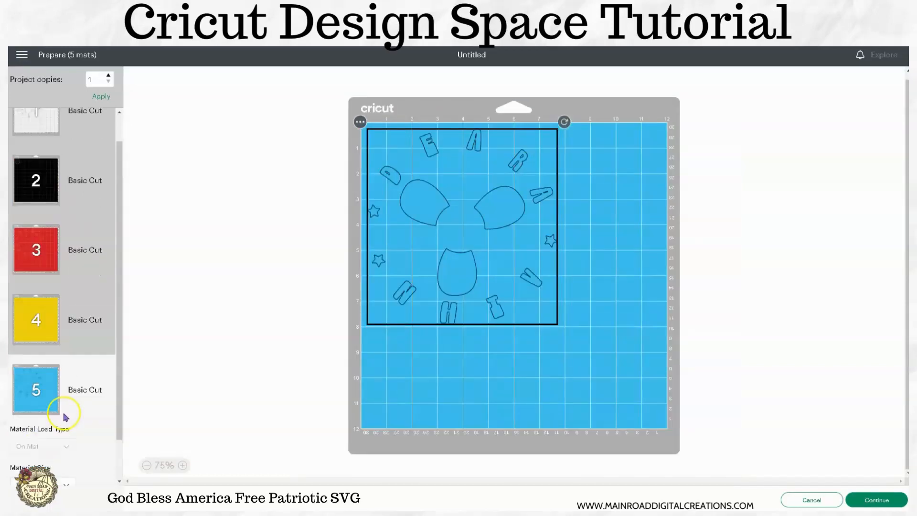
scroll(67, 270, "up", 1)
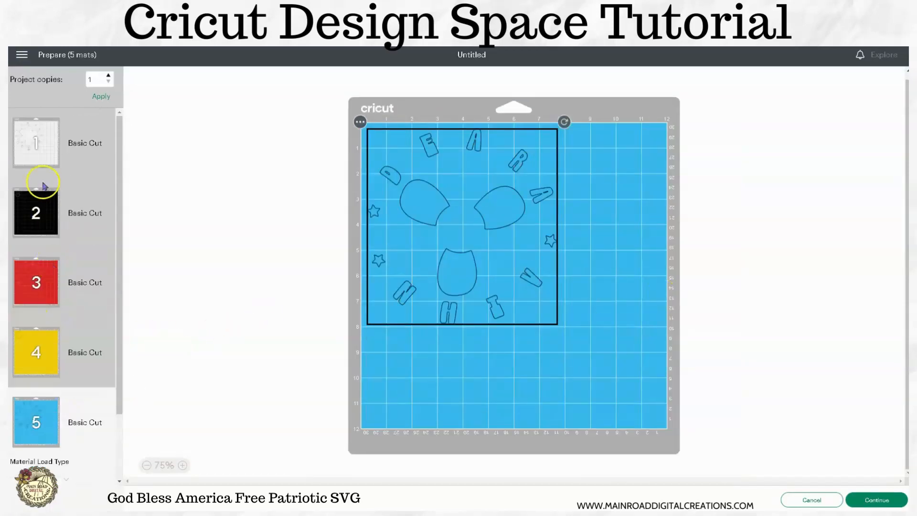
left_click(40, 155)
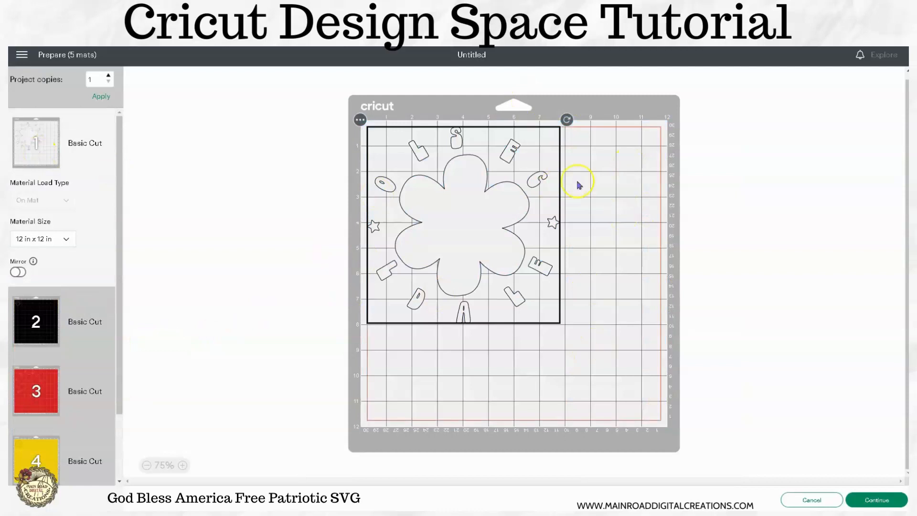
Step: Reposition the black star eyes and smile near the mat's lower-right corner and move them onto the white mat
left_click(34, 315)
left_click_drag(400, 138, 648, 390)
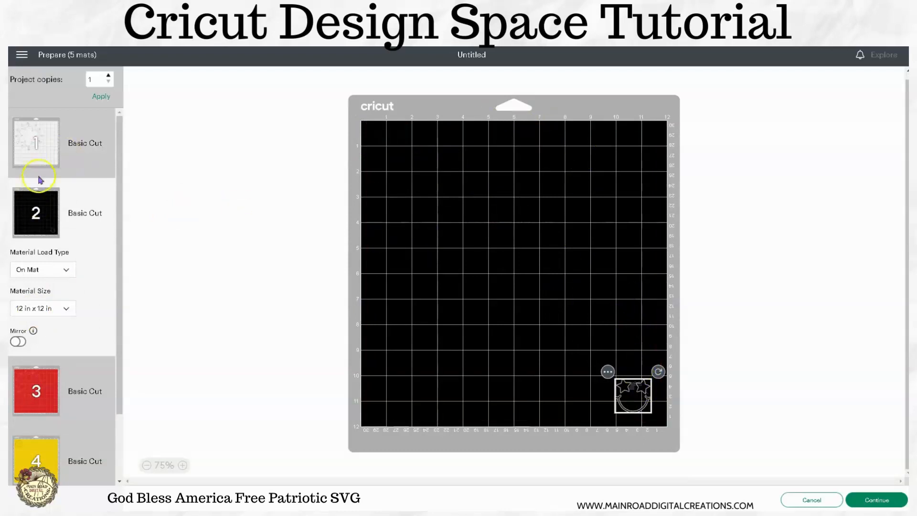
left_click(608, 371)
left_click(605, 392)
left_click(330, 153)
left_click(630, 220)
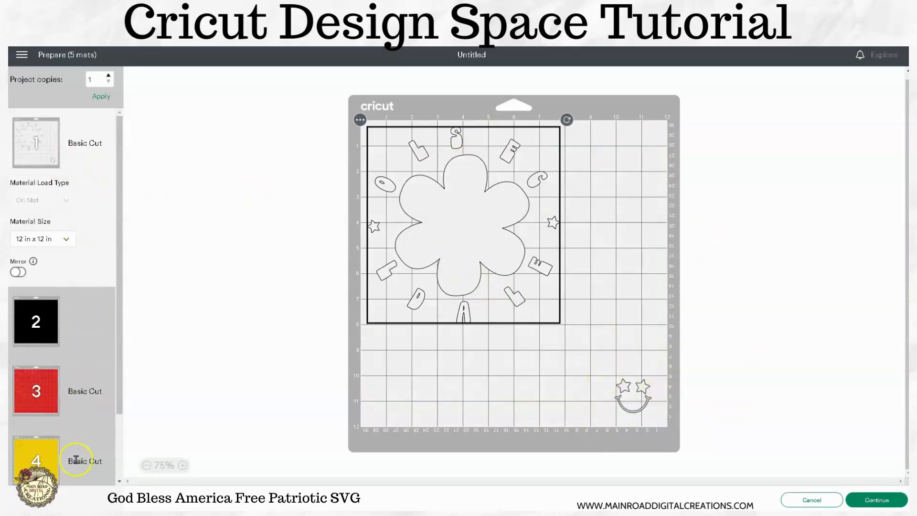
Step: Reposition the yellow circle near its mat's lower-left corner and move it onto the white mat
scroll(46, 368, "down", 2)
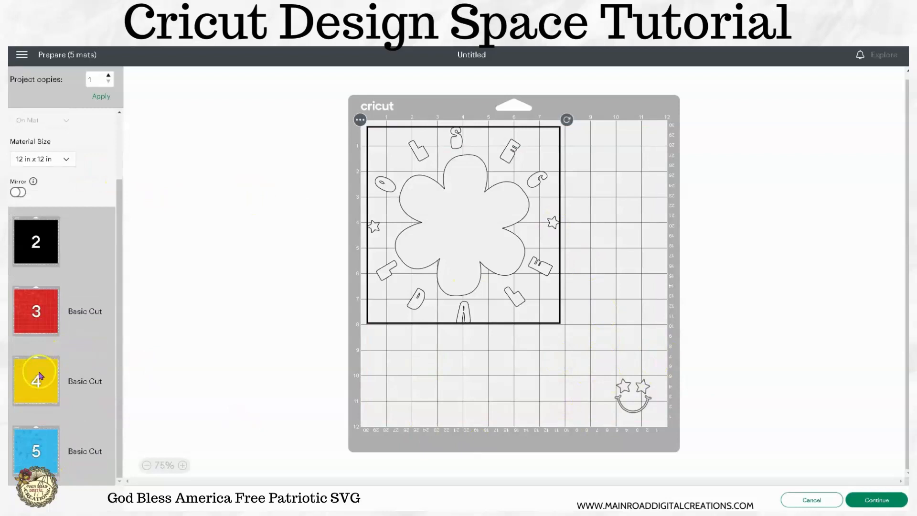
left_click(42, 376)
left_click_drag(393, 158, 396, 401)
left_click(363, 363)
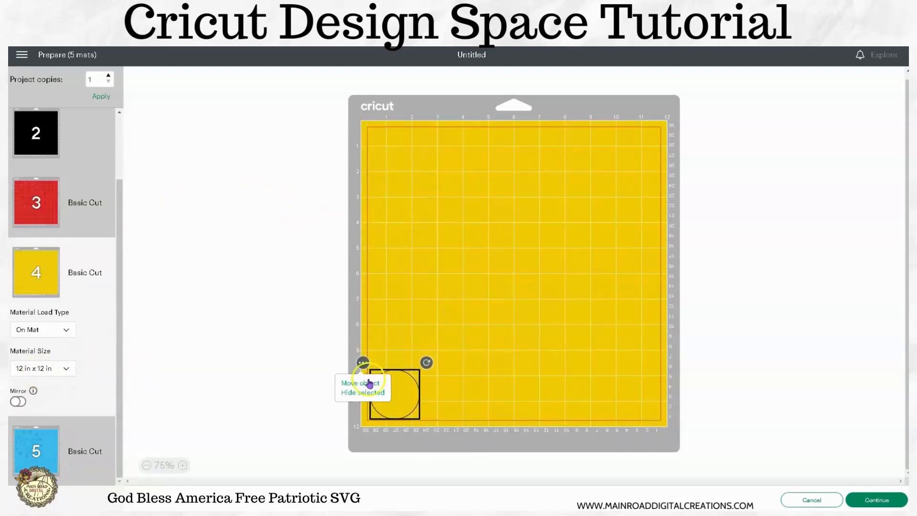
left_click(368, 381)
left_click(341, 166)
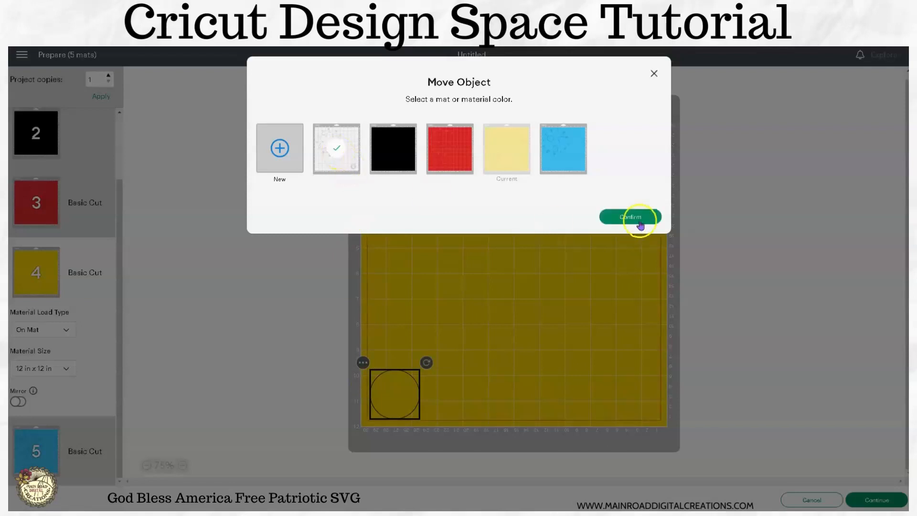
left_click(641, 219)
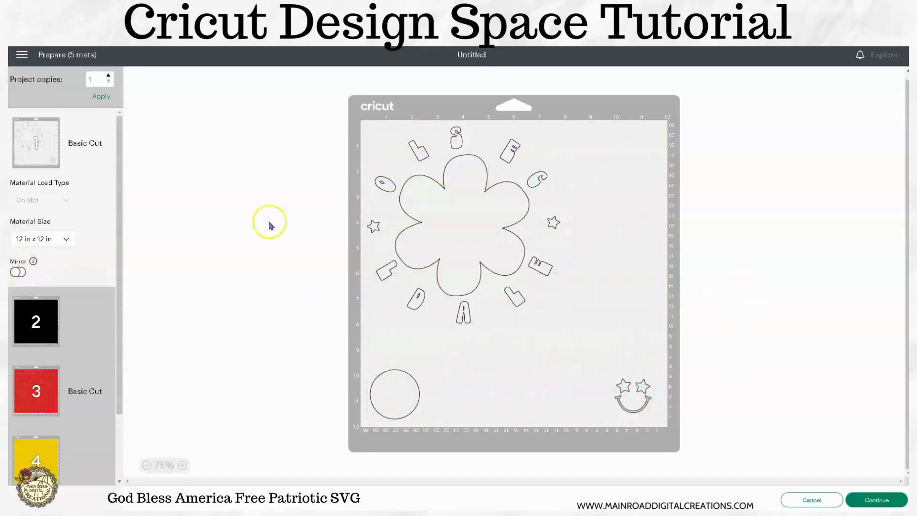
Step: Turn on mirroring for the white mat and cancel the cut preparation to return to the canvas
left_click(19, 272)
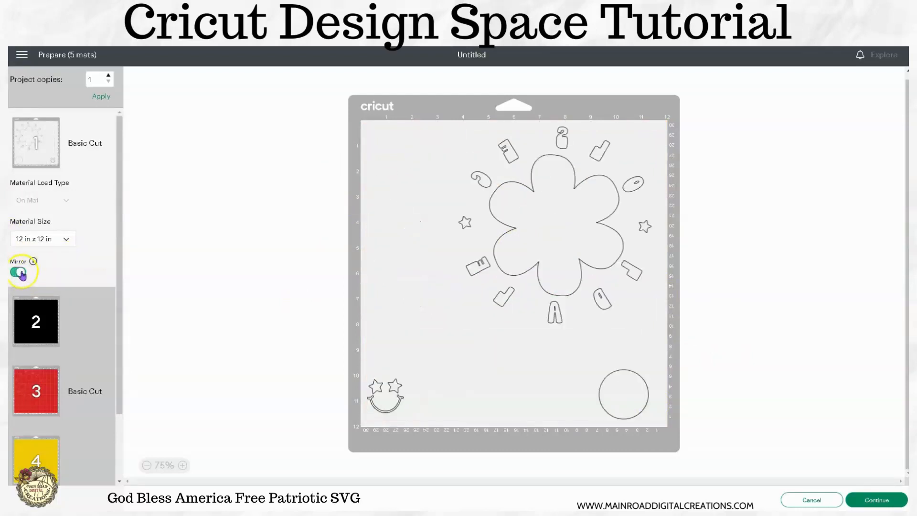
left_click(807, 503)
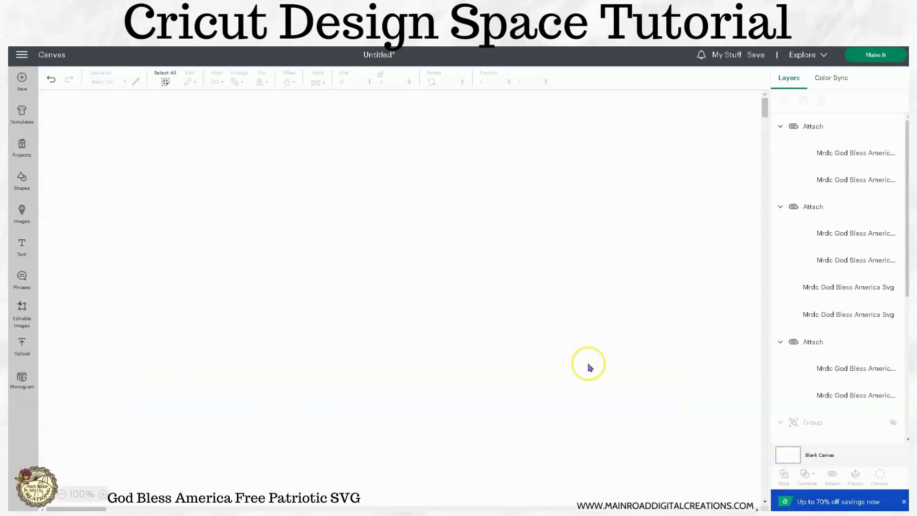